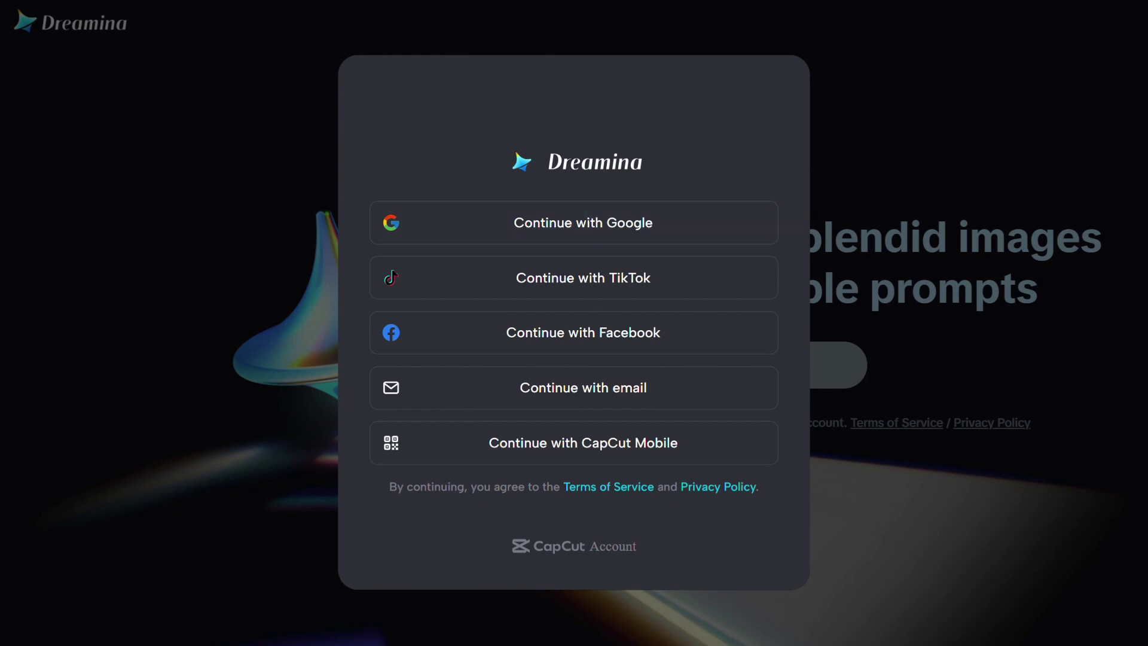
Step: Sign in with the chosen Google account and allow capcut.com to access its profile information
click(579, 238)
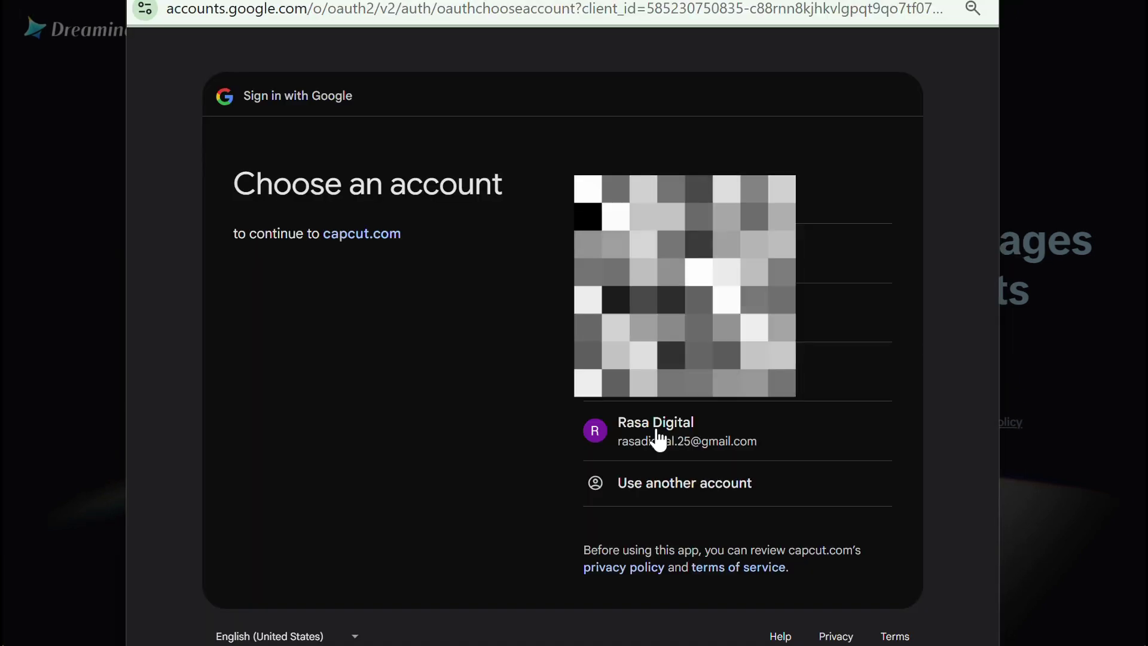
click(660, 437)
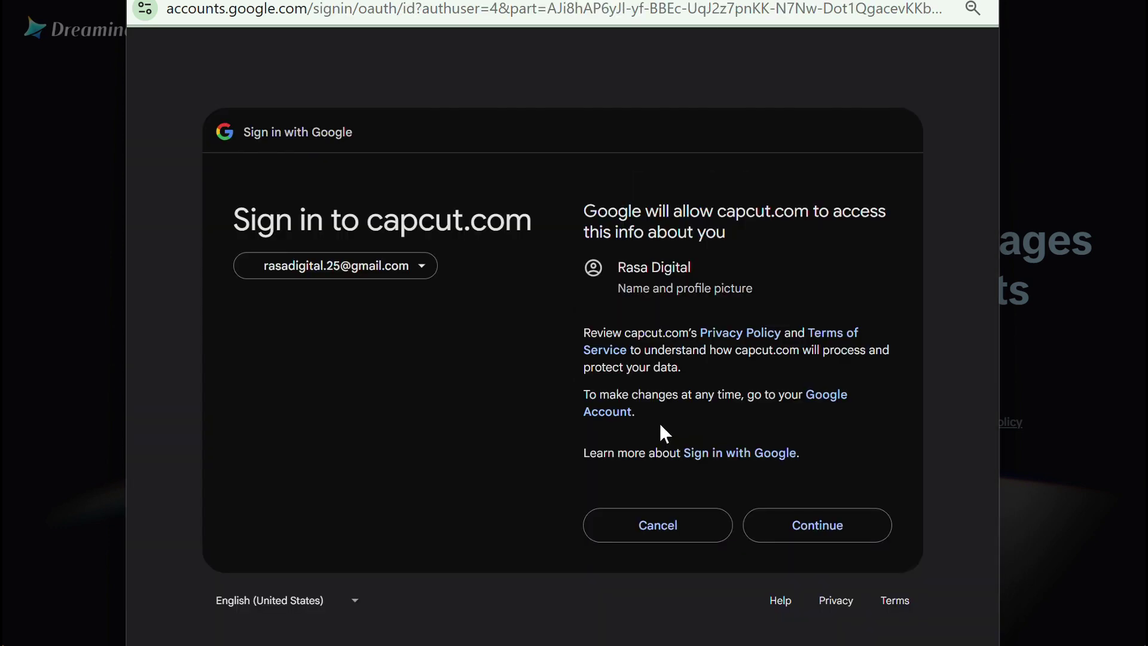
click(836, 529)
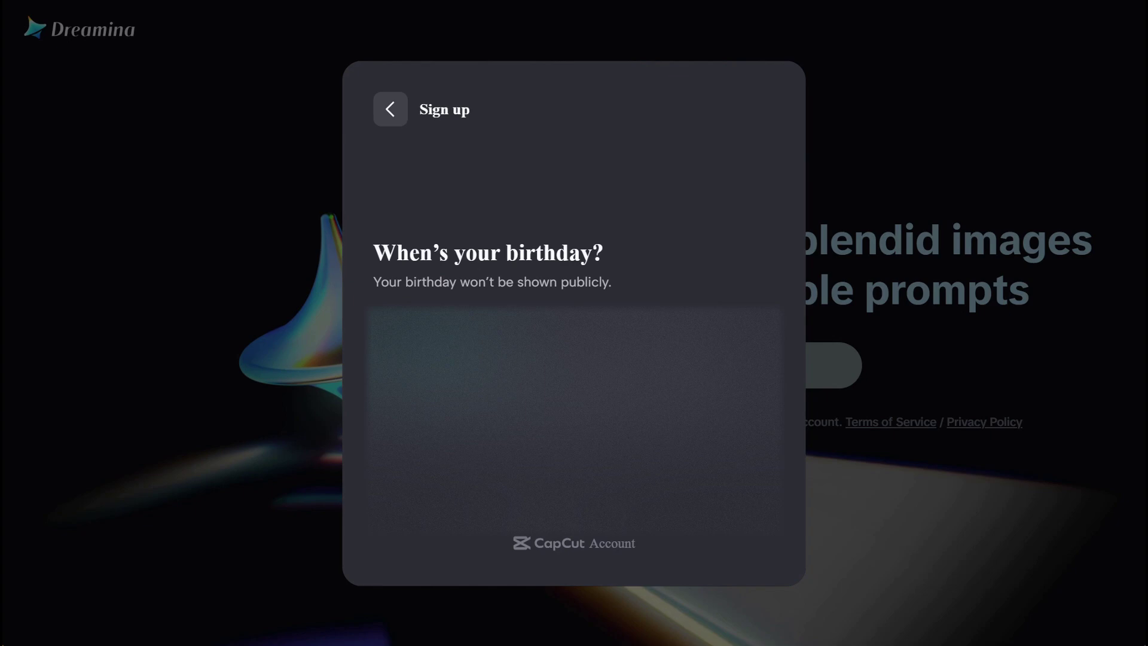
Step: Fill in the date of birth on the sign-up form and continue
click(574, 508)
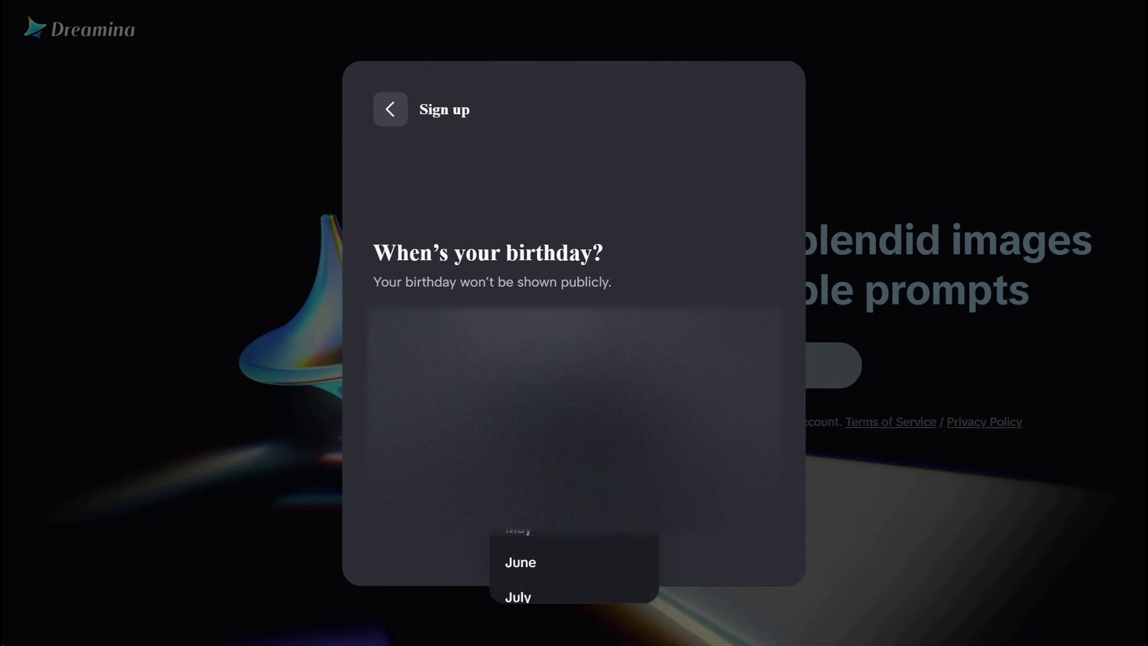
key(Escape)
click(718, 508)
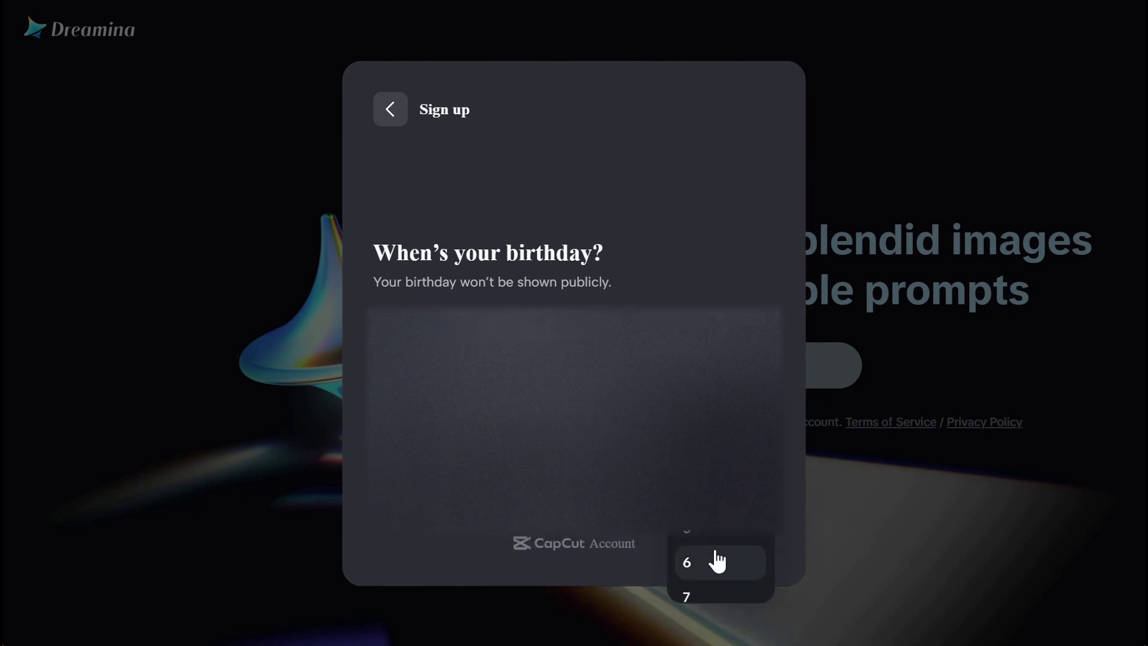
scroll(715, 558, down, 3)
key(Escape)
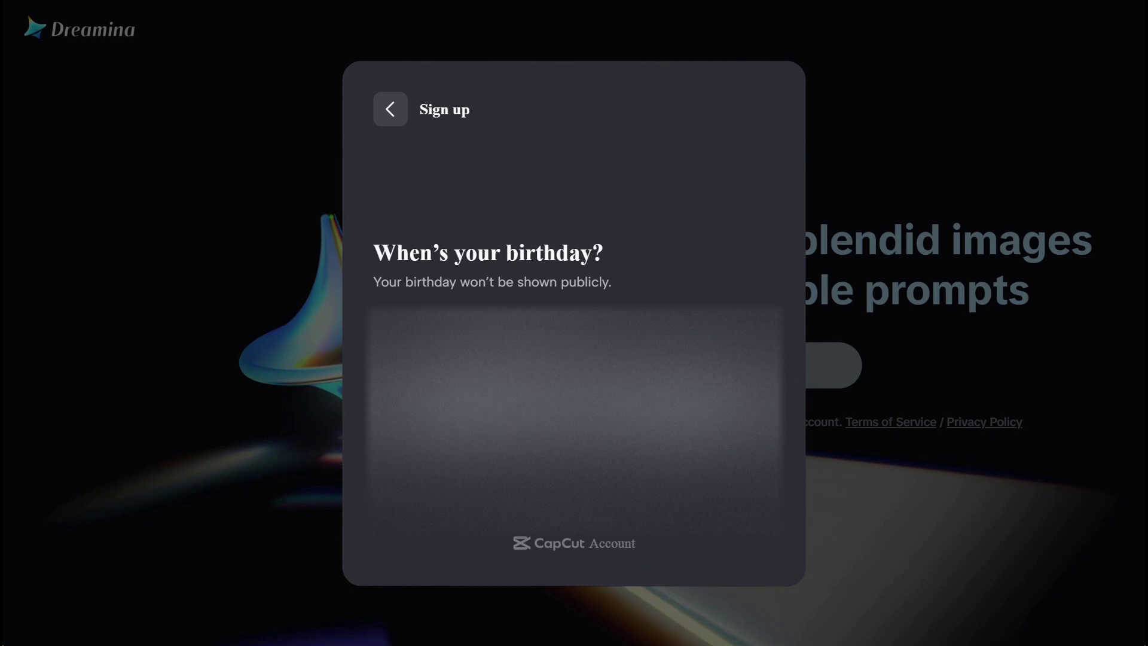
click(689, 433)
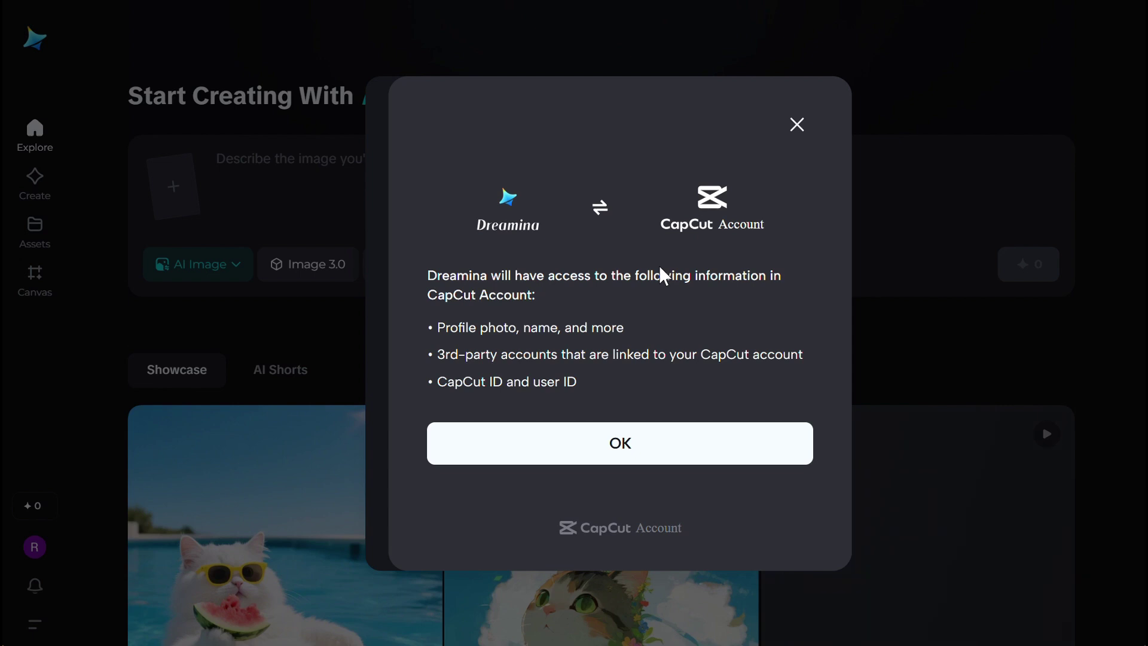
Step: Approve Dreamina's access to the CapCut account and choose Social media content creator as the role
click(657, 456)
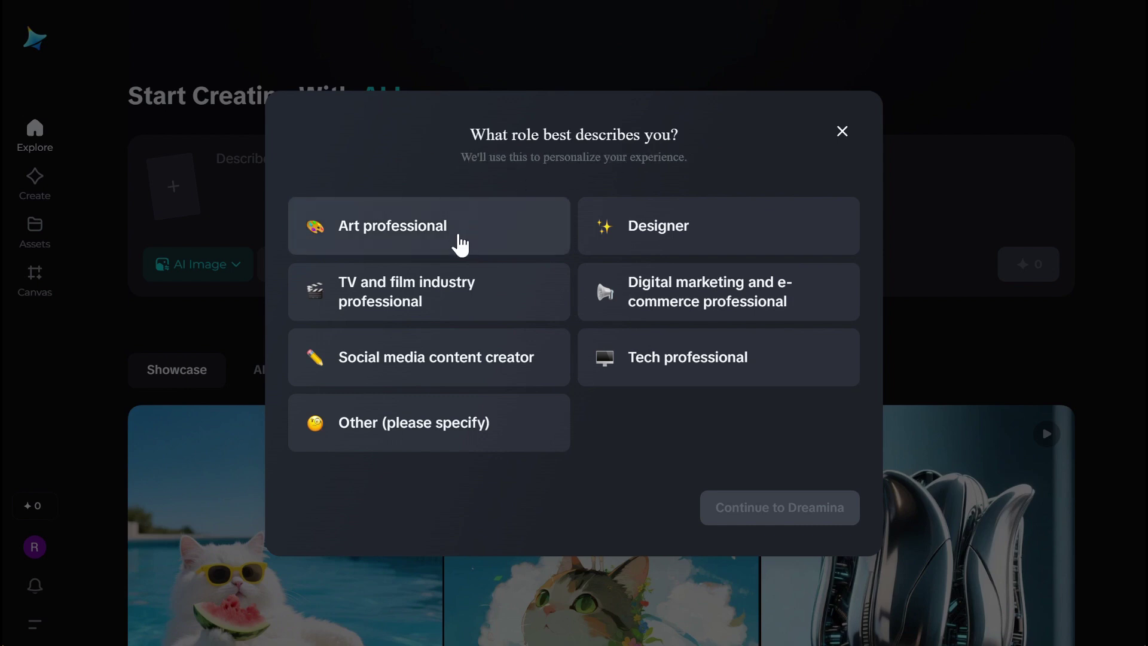
click(451, 365)
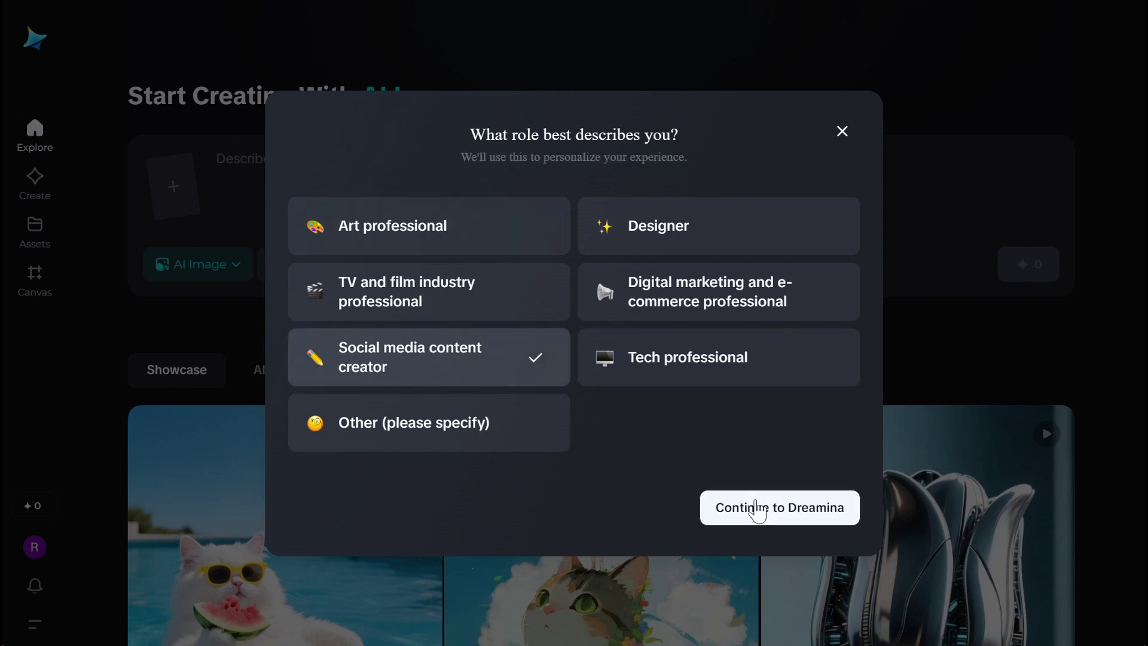
click(761, 522)
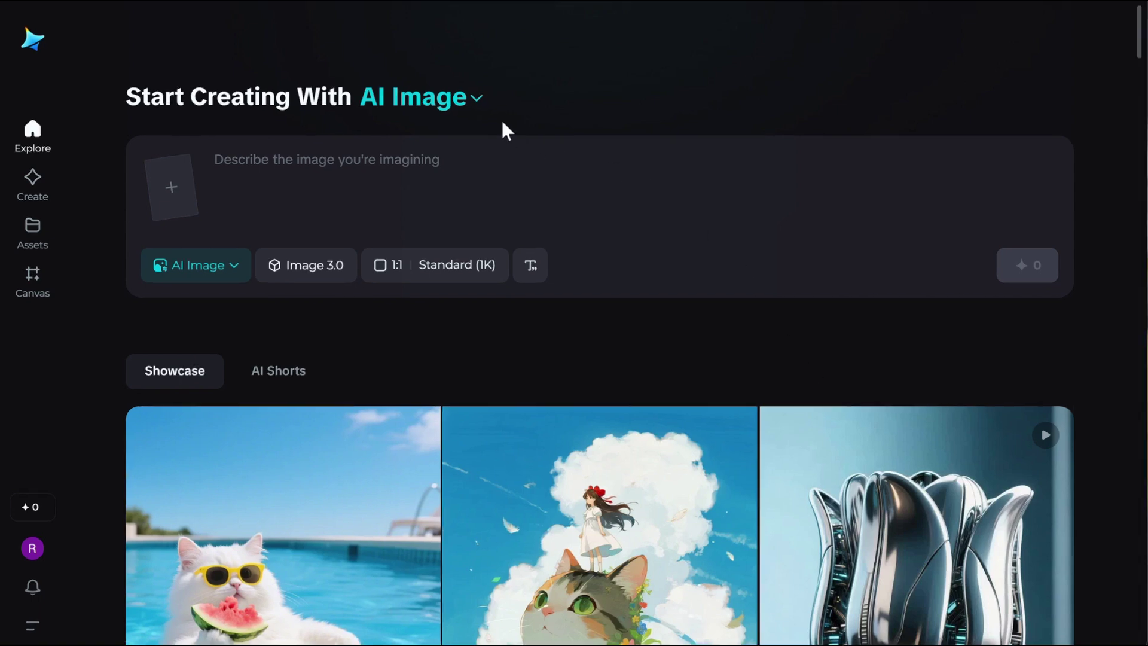
Step: Check which creation modes are available besides AI Image
click(473, 103)
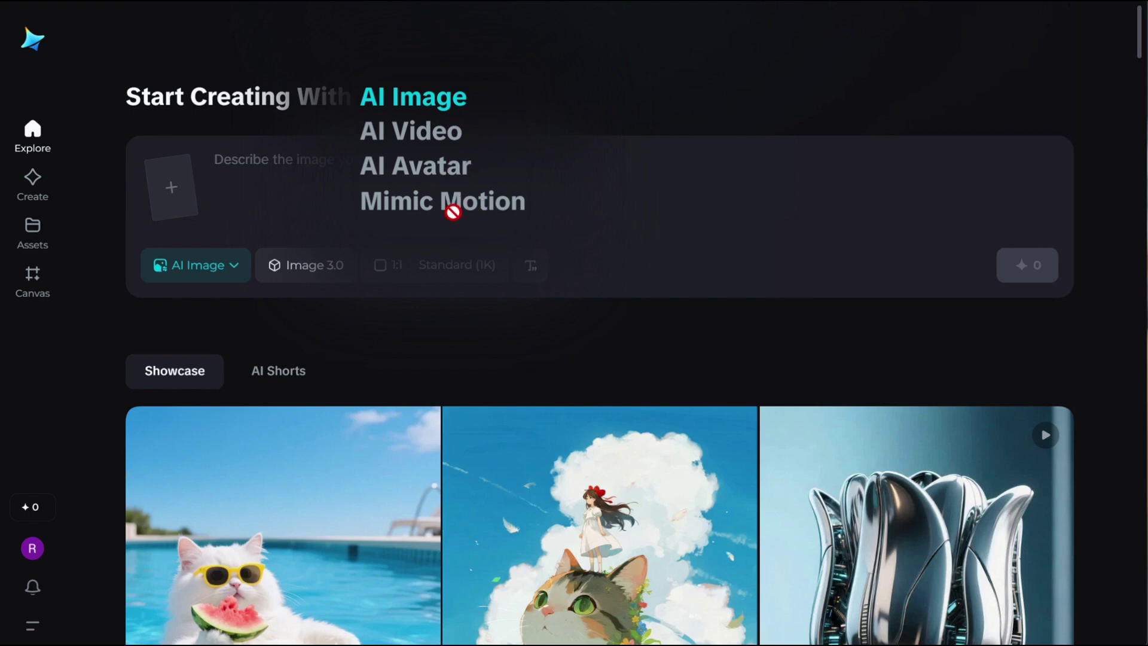
click(635, 77)
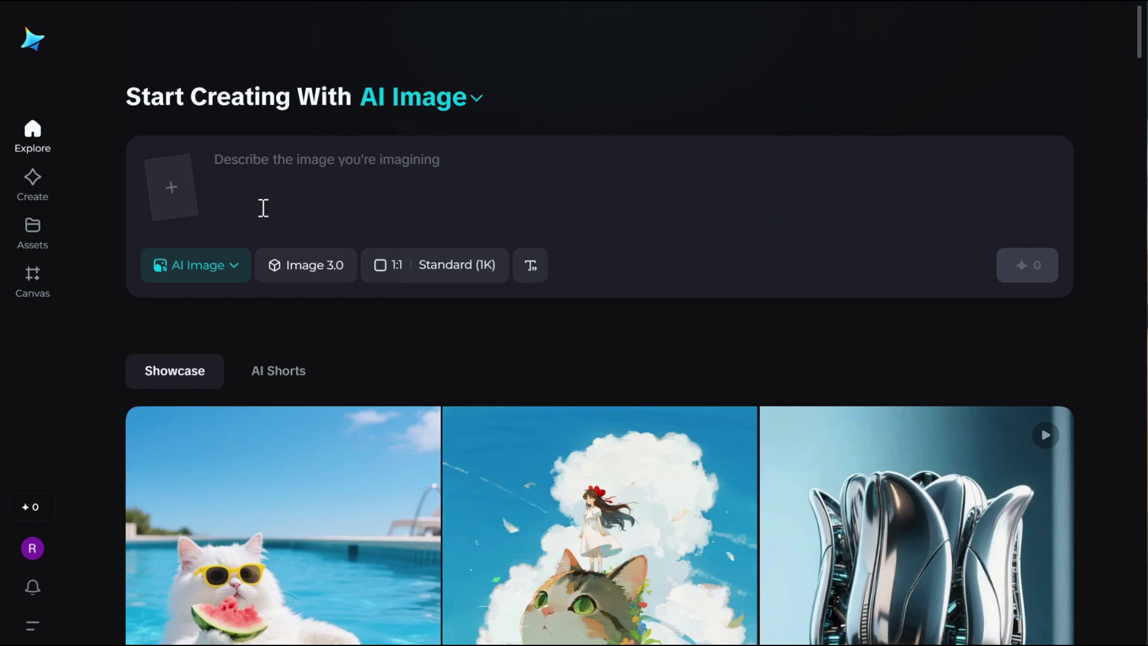
click(216, 272)
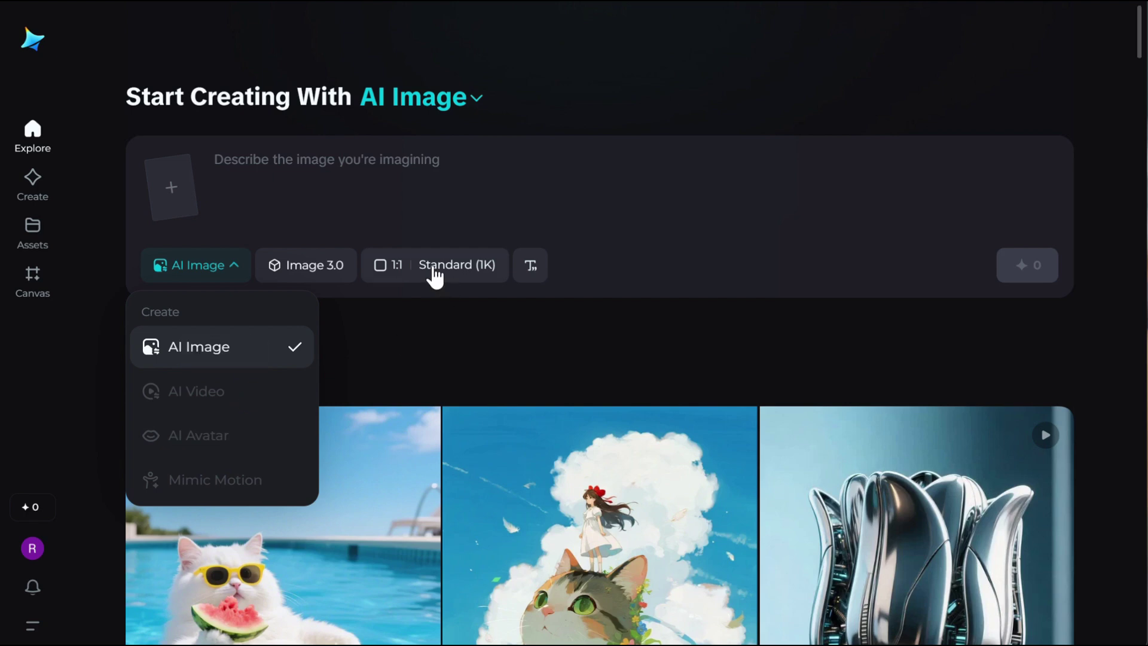
click(808, 95)
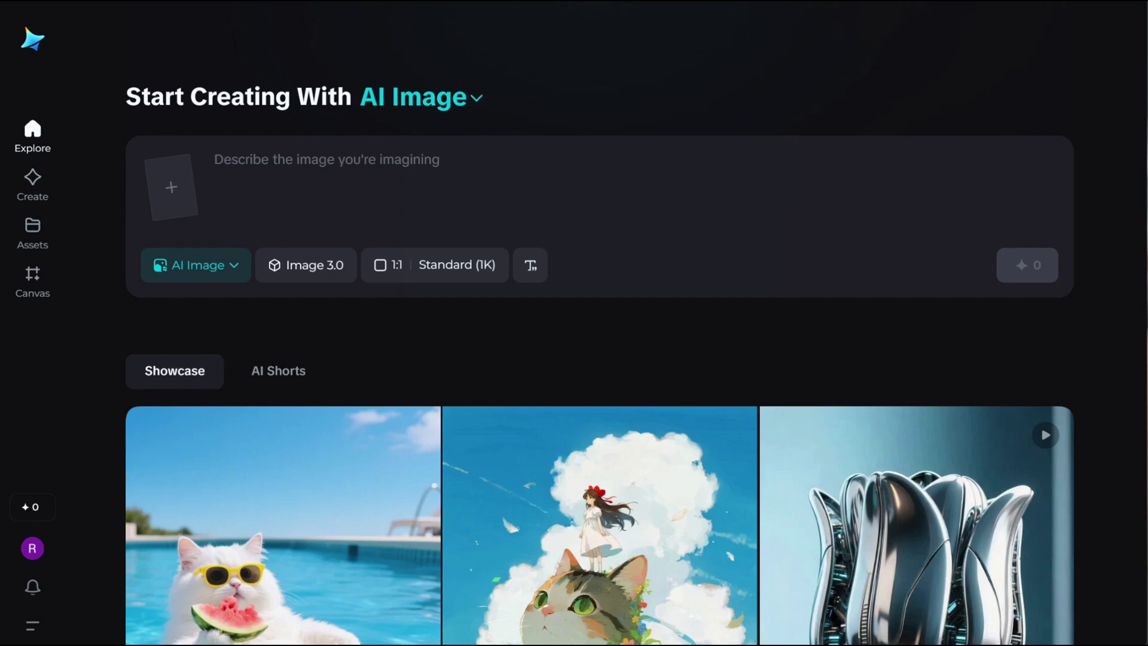
Step: Switch the Urban VPN Proxy location to United Kingdom (UK) and return to the Dreamina page
click(949, 5)
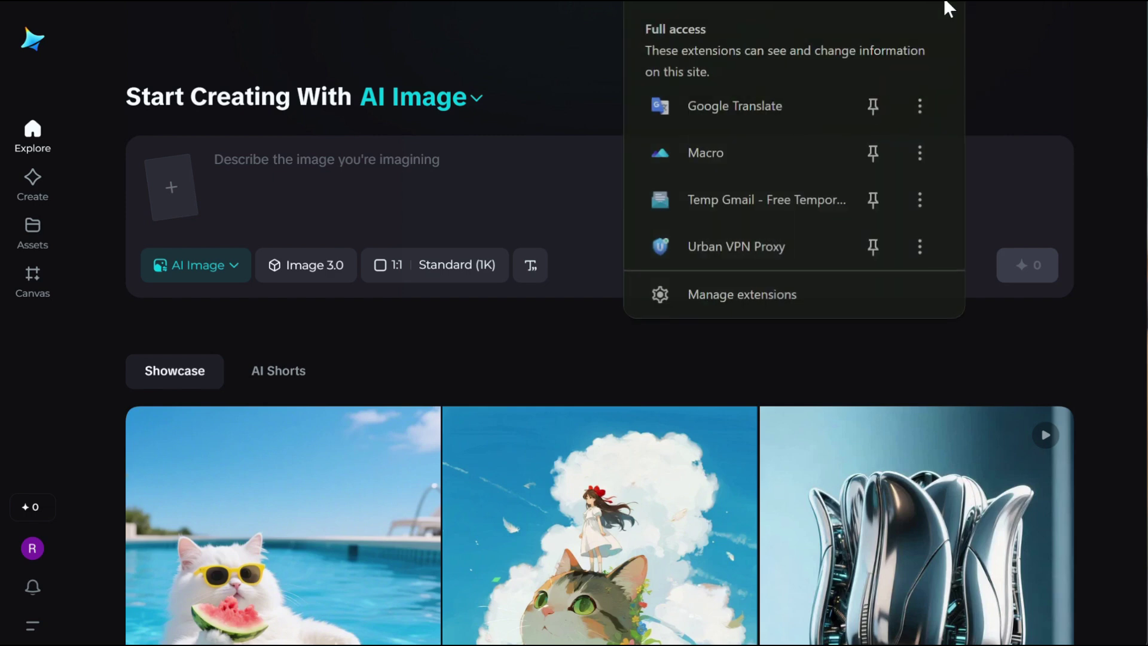
click(710, 259)
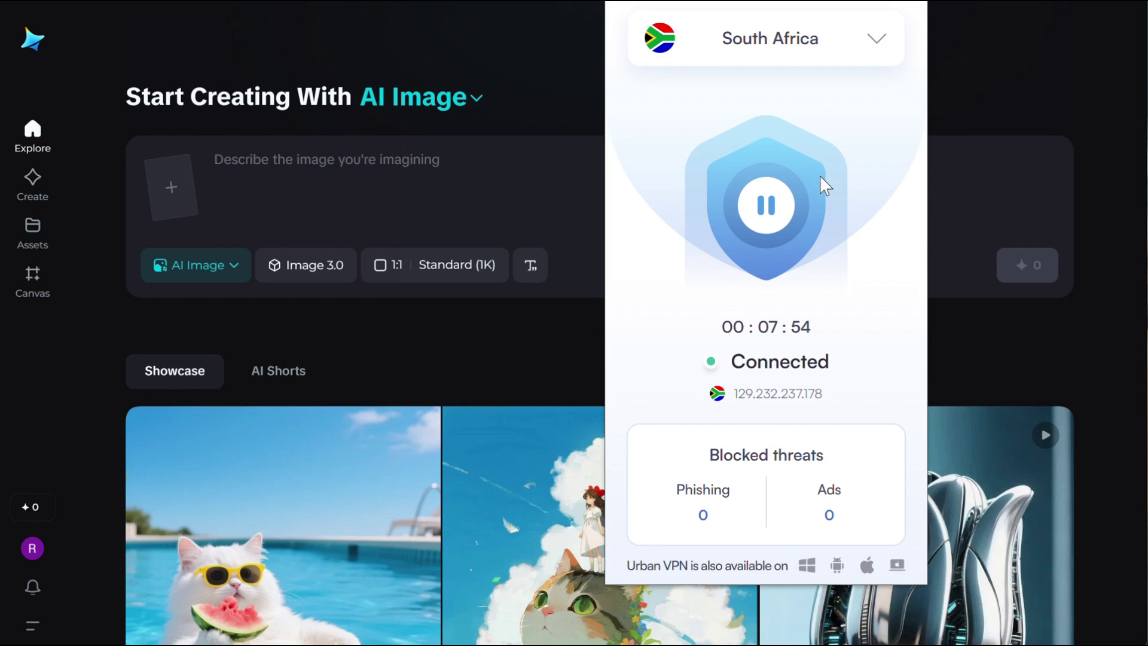
click(876, 43)
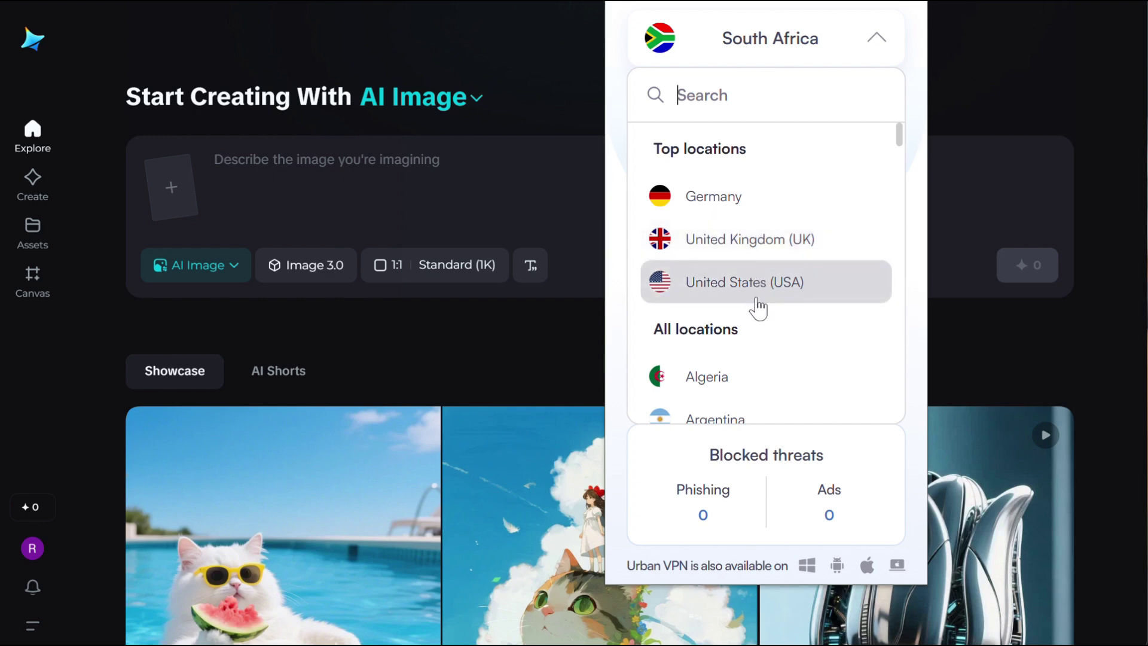
scroll(758, 332, down, 4)
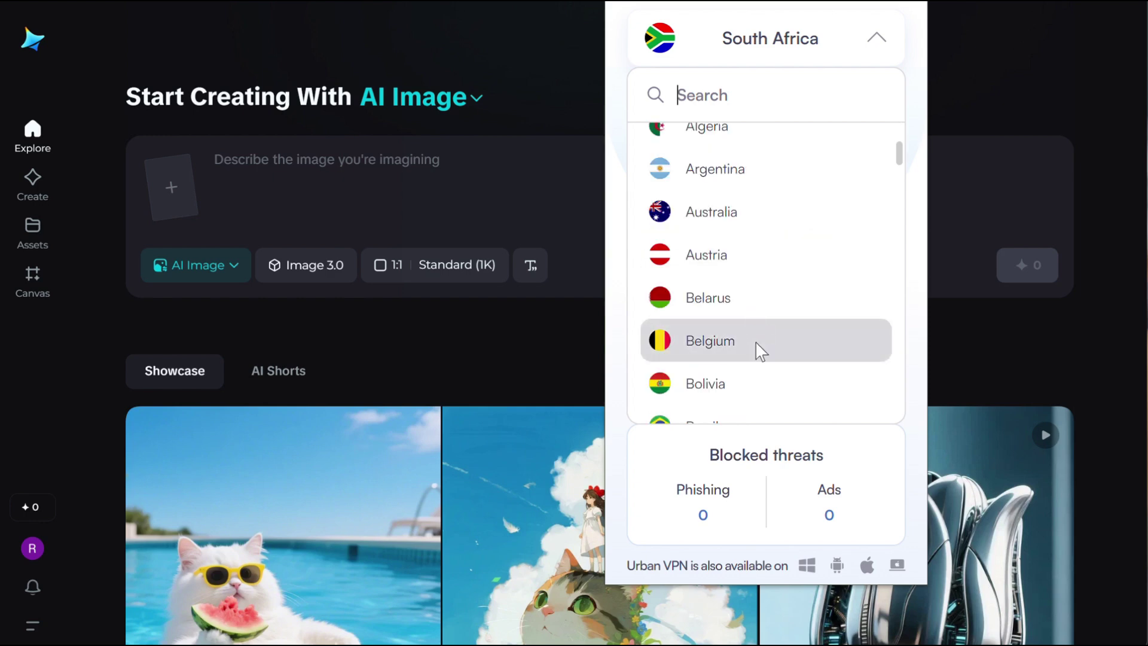
scroll(760, 335, up, 4)
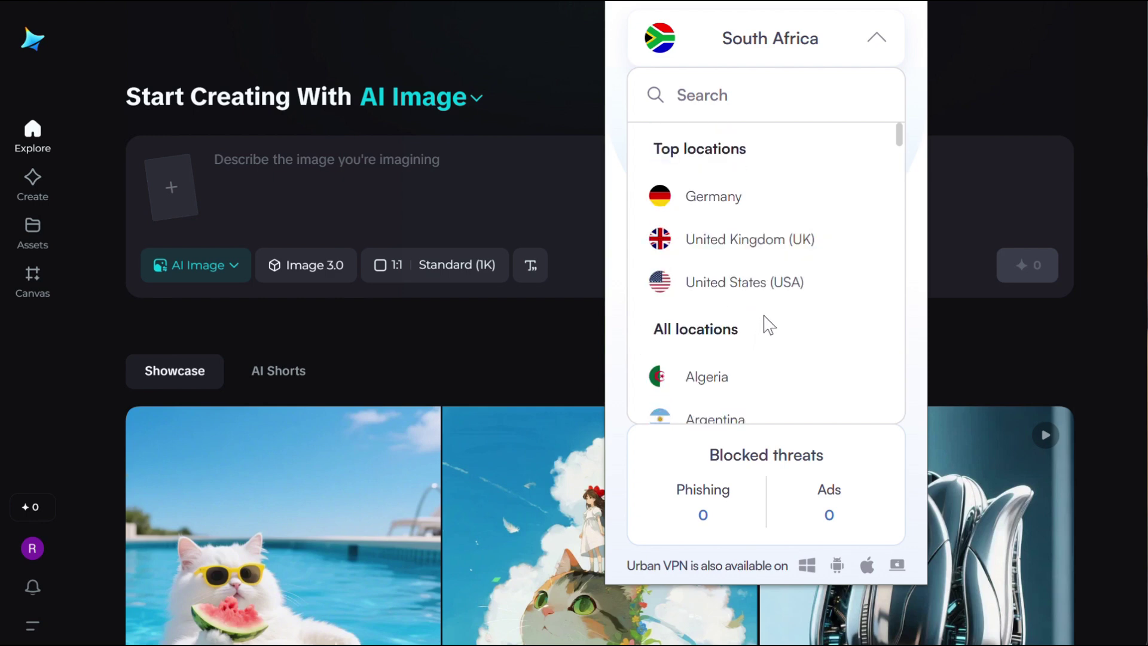
click(767, 249)
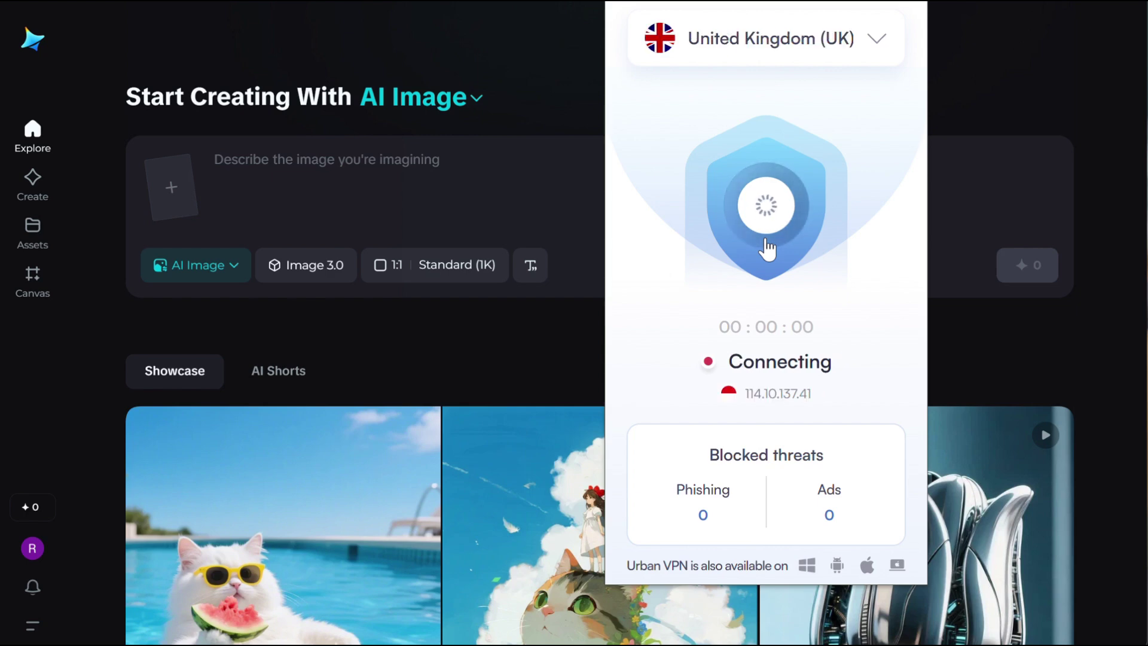
click(1012, 69)
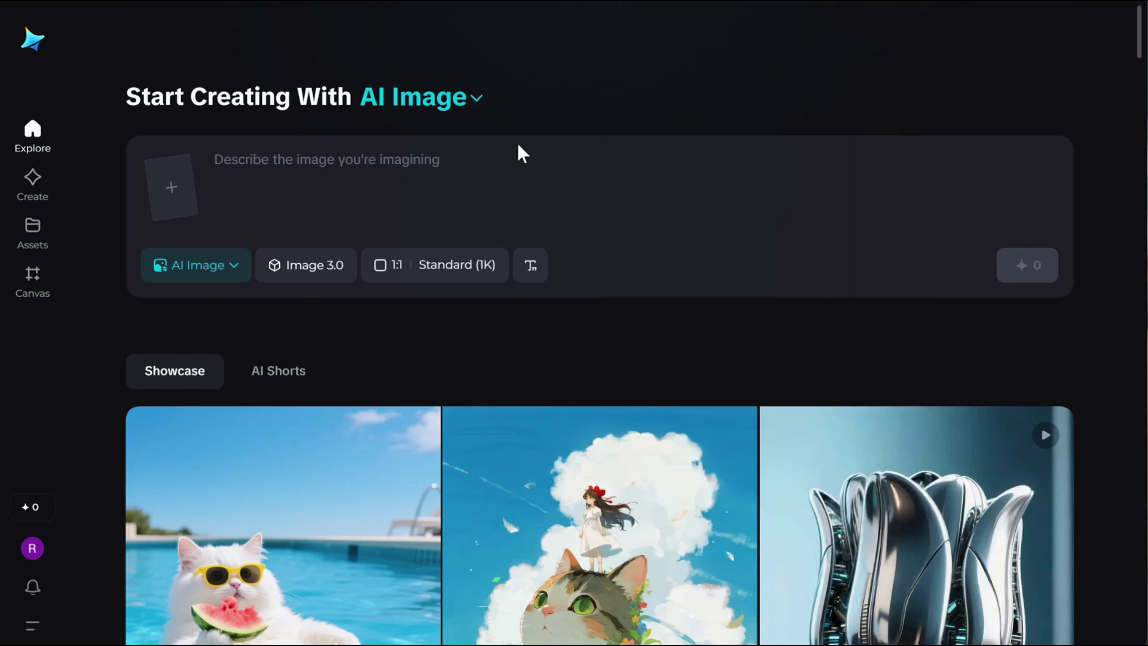
Step: Try out the AI Video and AI Avatar creation modes, and return to AI Image
click(450, 99)
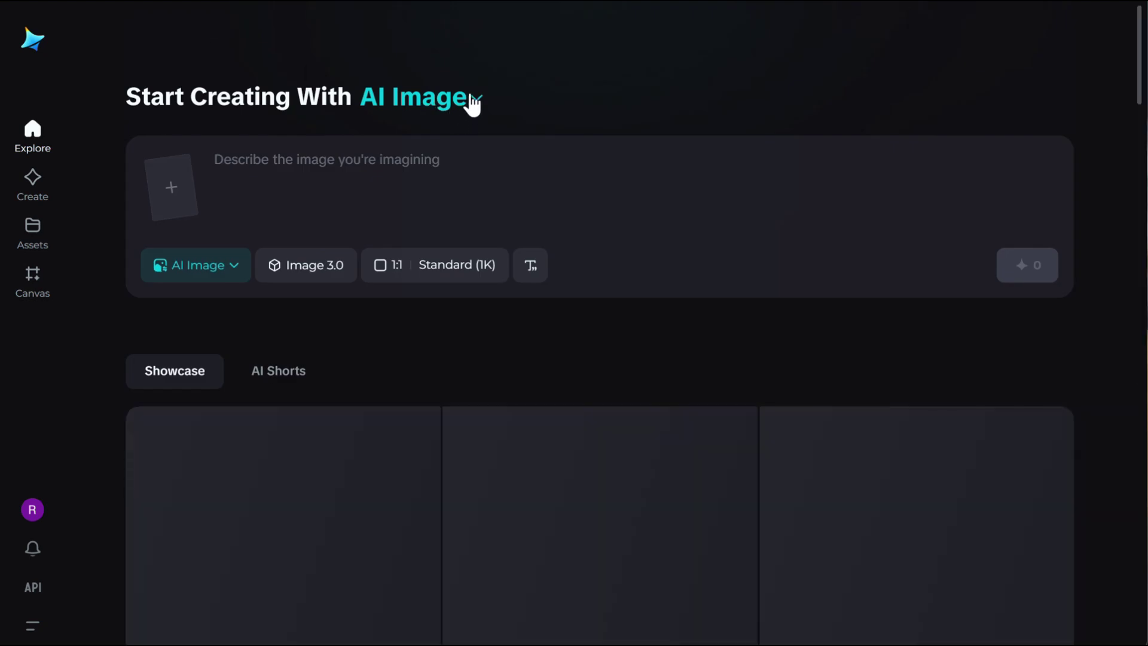
click(471, 99)
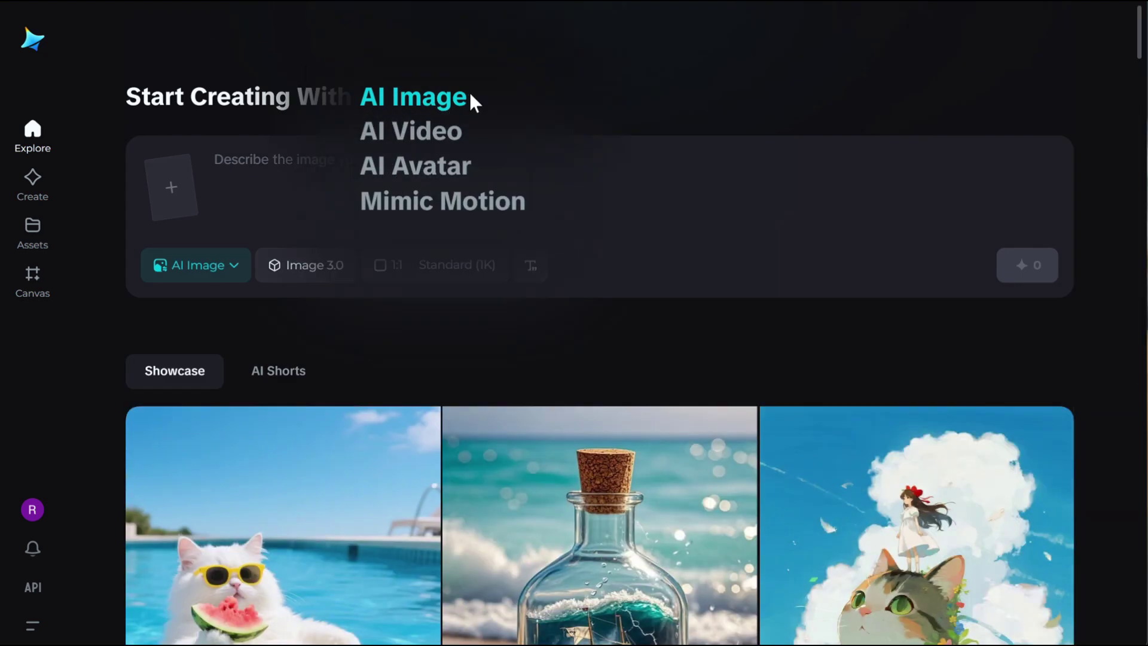
click(430, 130)
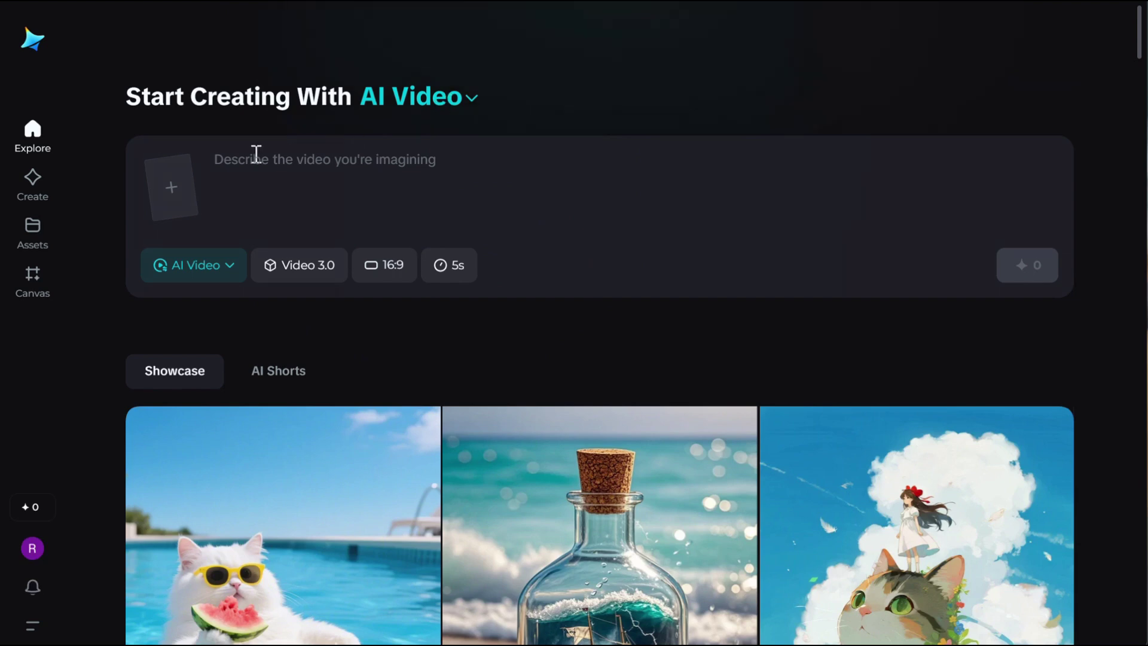
click(453, 107)
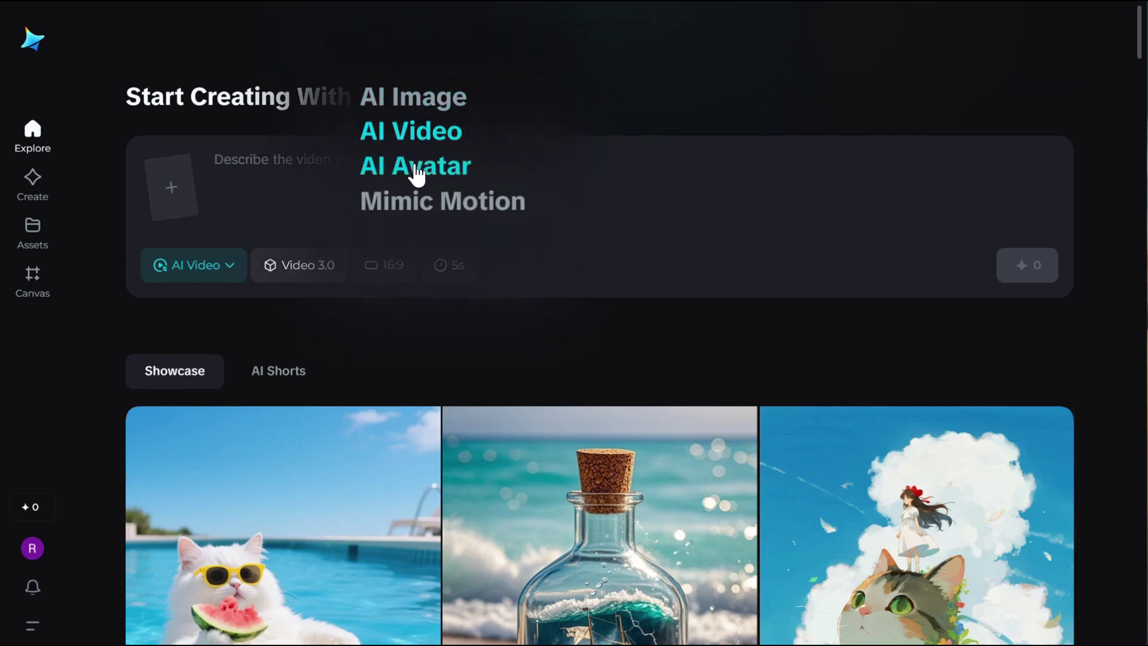
click(417, 173)
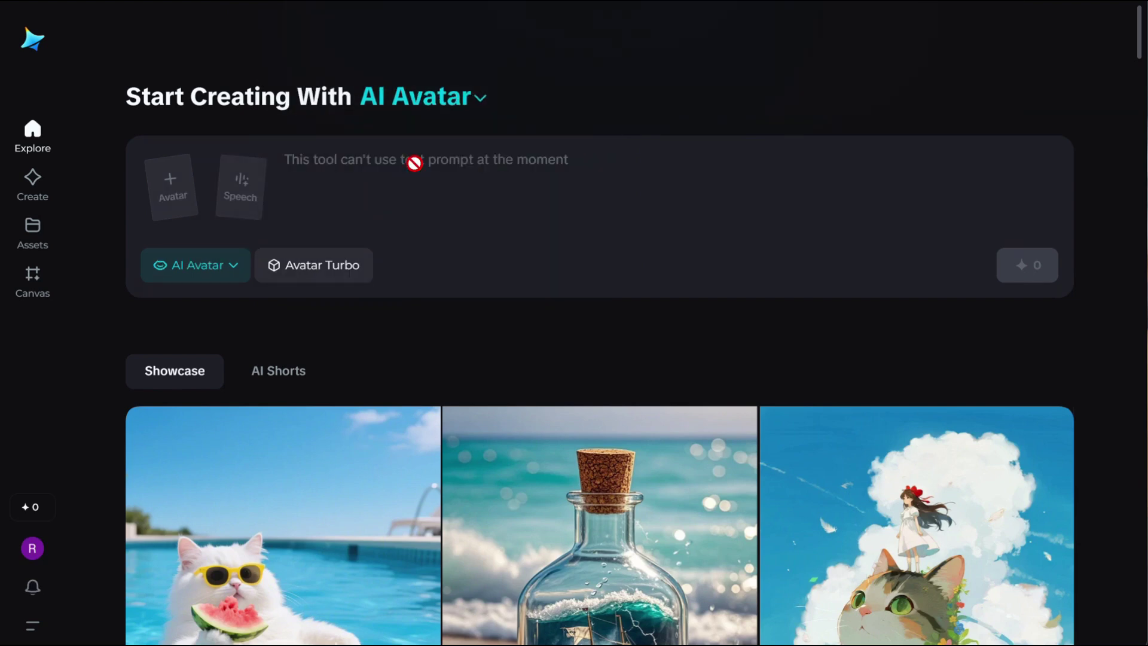
click(433, 105)
click(417, 143)
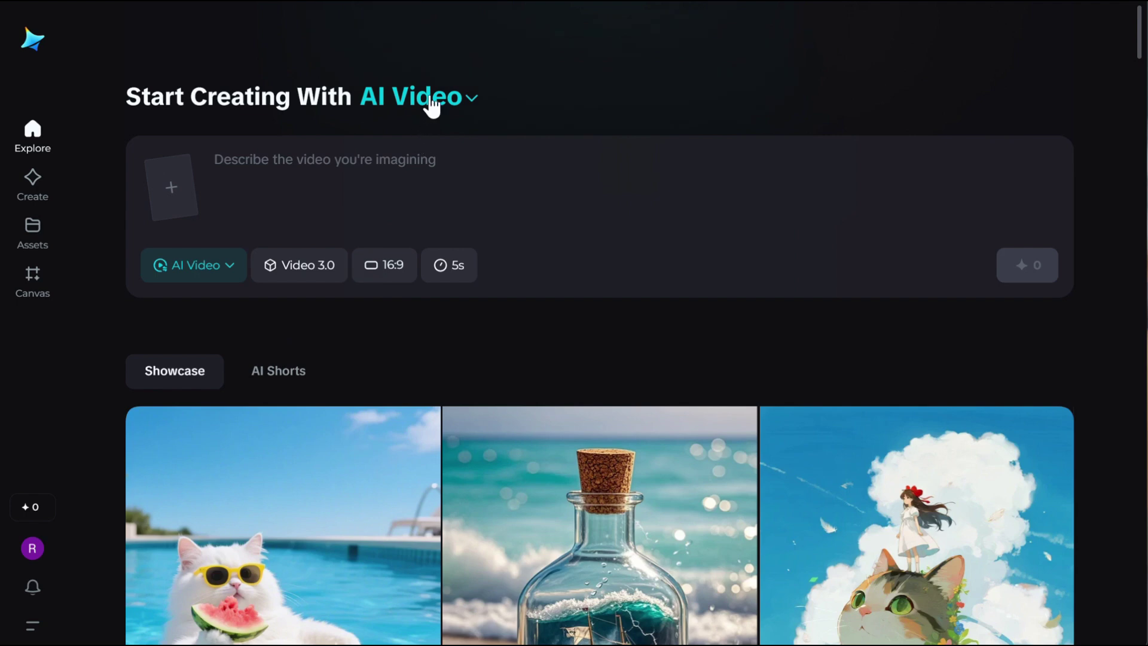
click(431, 103)
click(425, 109)
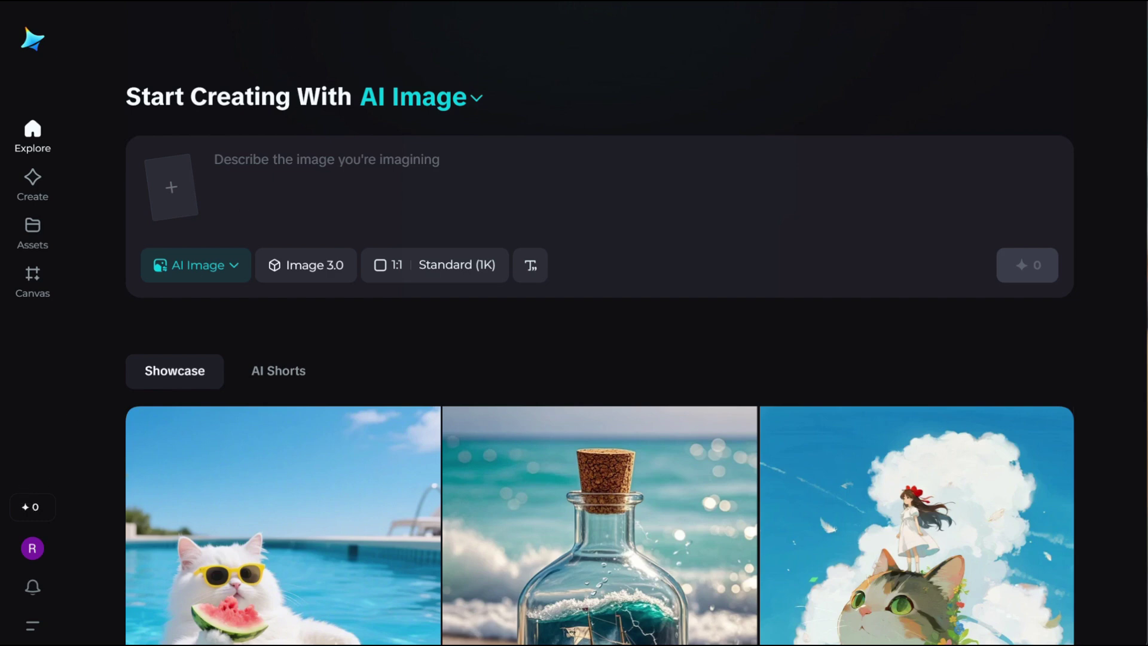
Step: Enter an Indonesian prompt for a photorealistic, cinematic image of a beautiful woman dressed as Wonder Woman serving coffee to a male guest in an elegant coffee shop
click(477, 99)
click(454, 103)
text(seorang wanita cantik bertubuh proporsional berpakaian superhero wonder woman, ekspresi sensual, disebuah coffee shop yang elegan dan kekinian dengan hiasan lampu dan kursi mewah, ia membawakan secangkir kopi dan menyuguhkannya kepada seorang tamu pria, sangat detail, kualitas tinggi, sinematik, pencahayaan ruangan, fotorealistik.)
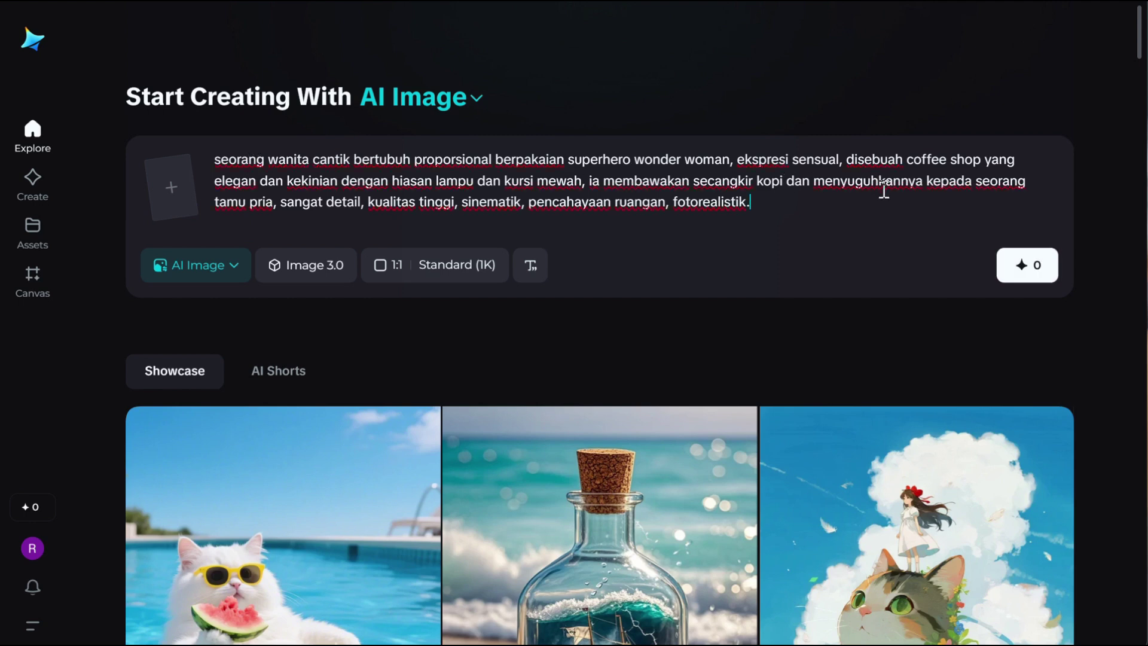
Step: Select the Image 3.0 model and set the aspect ratio to 16:9
click(312, 281)
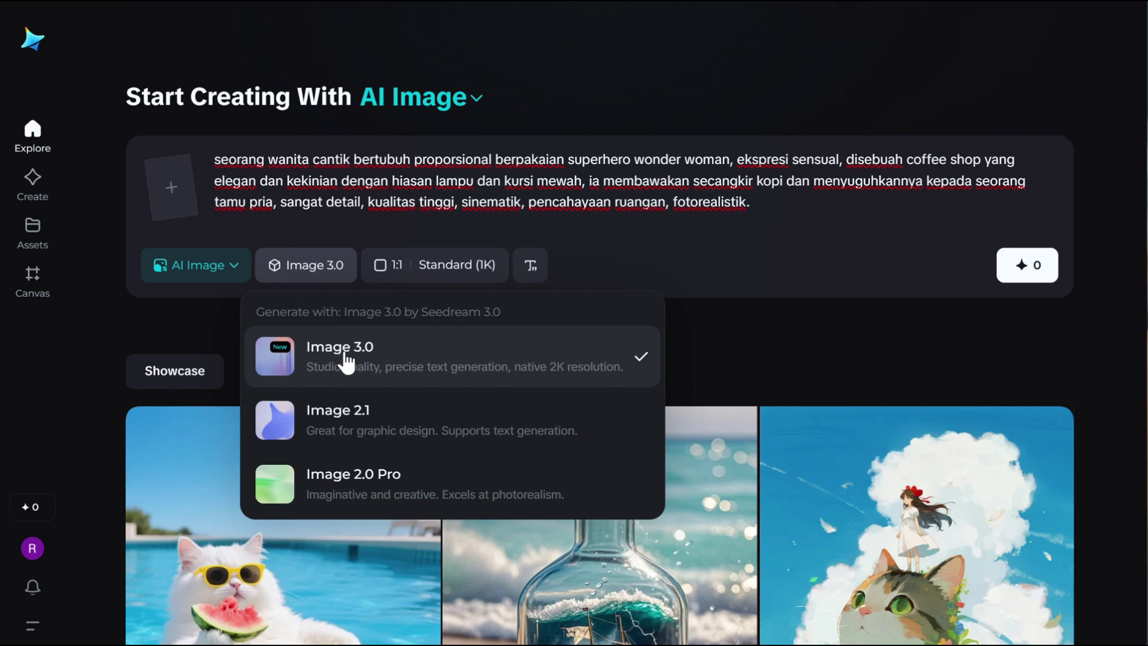
click(377, 358)
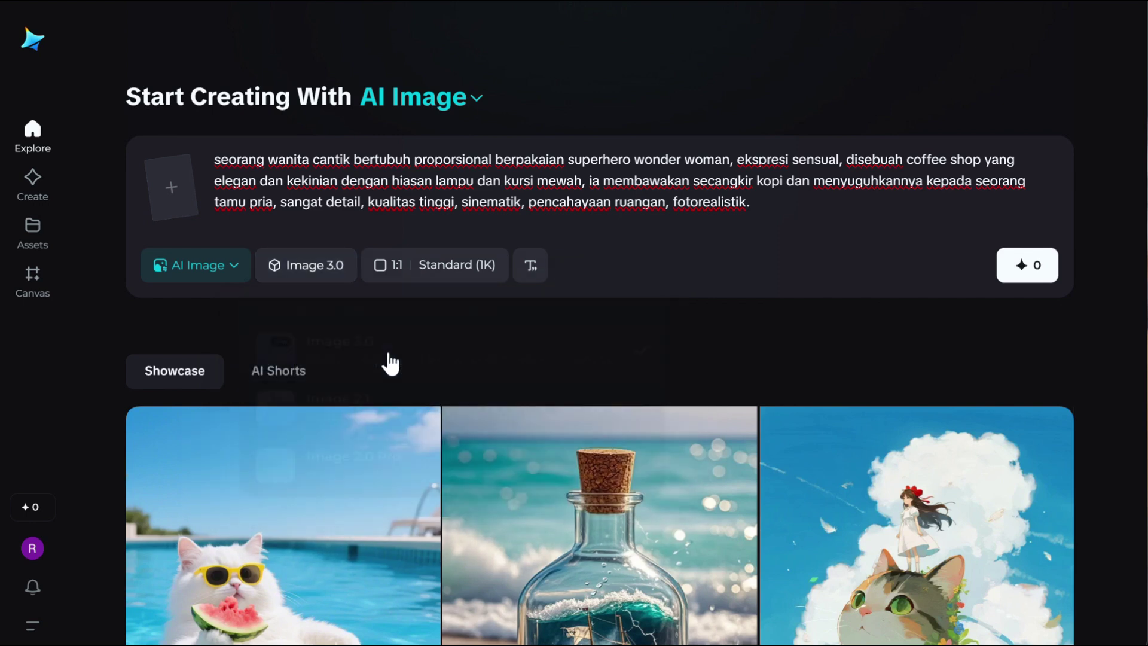
click(388, 280)
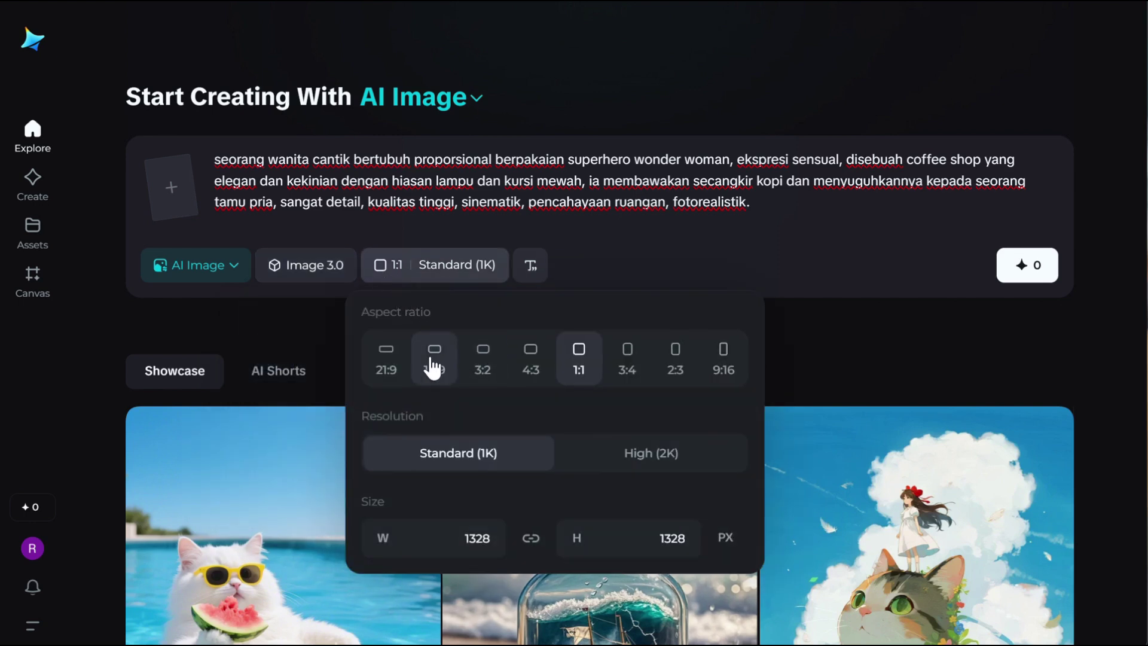
click(433, 363)
click(681, 234)
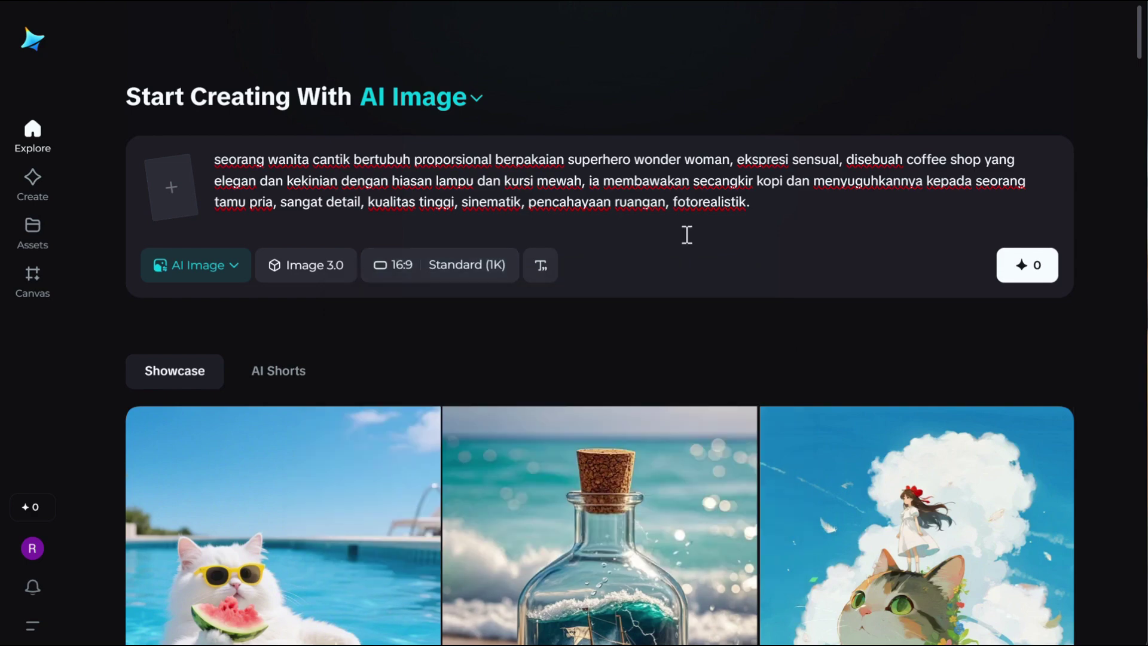
scroll(687, 235, down, 1)
scroll(687, 249, down, 4)
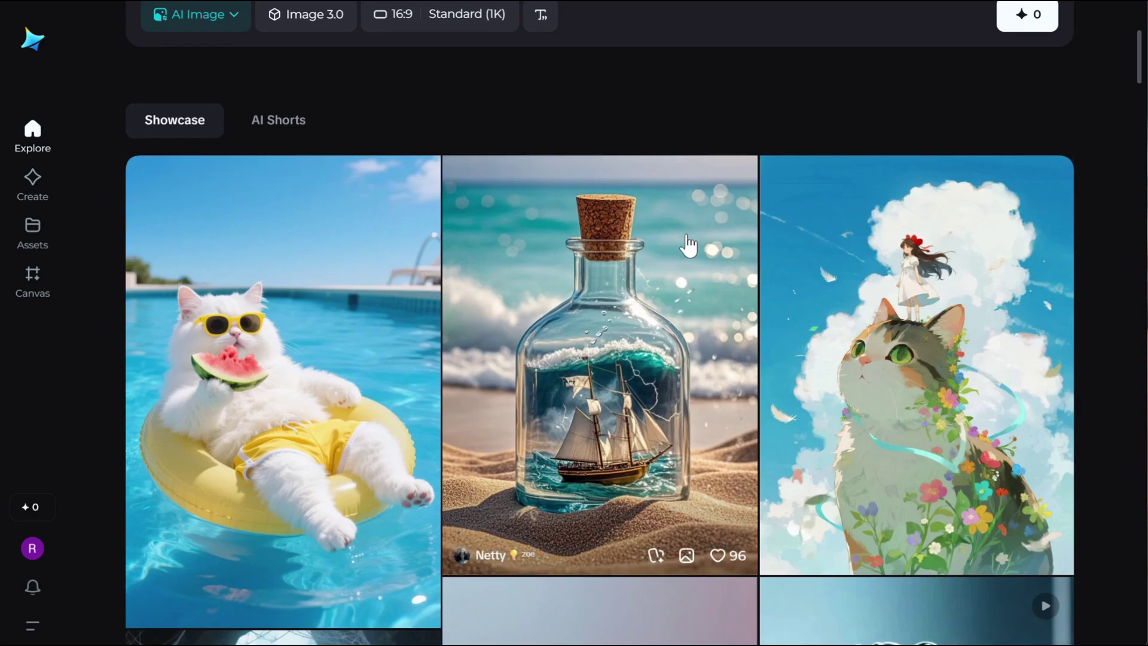
scroll(688, 248, up, 4)
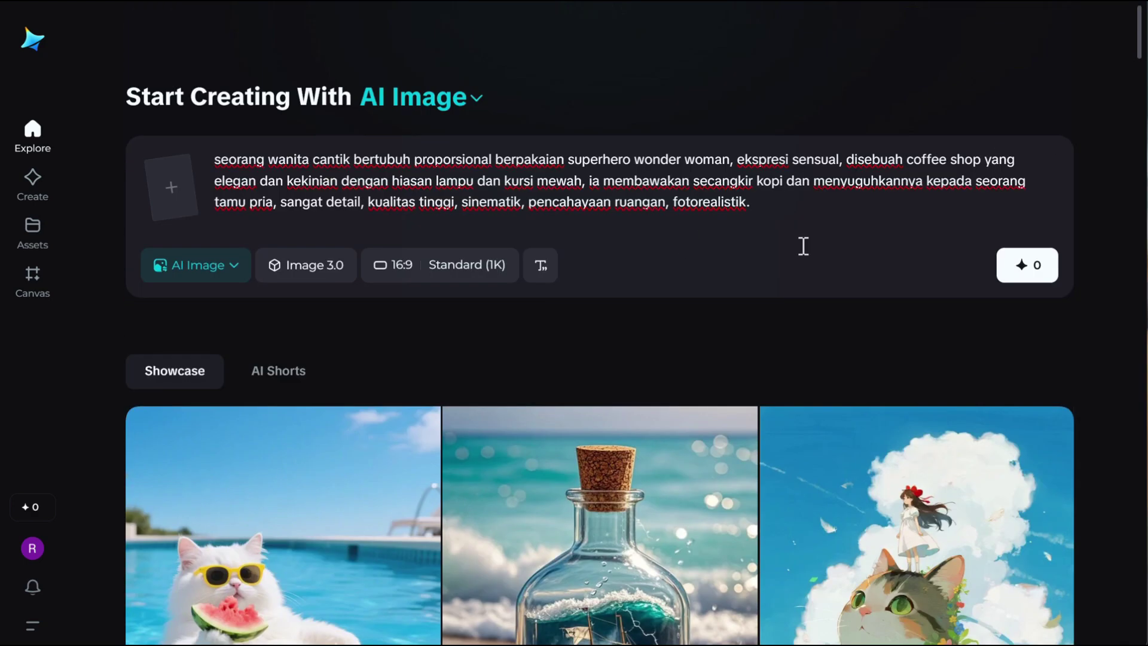
Step: Generate the coffee shop images from the entered prompt and view each of the four results enlarged
click(1039, 274)
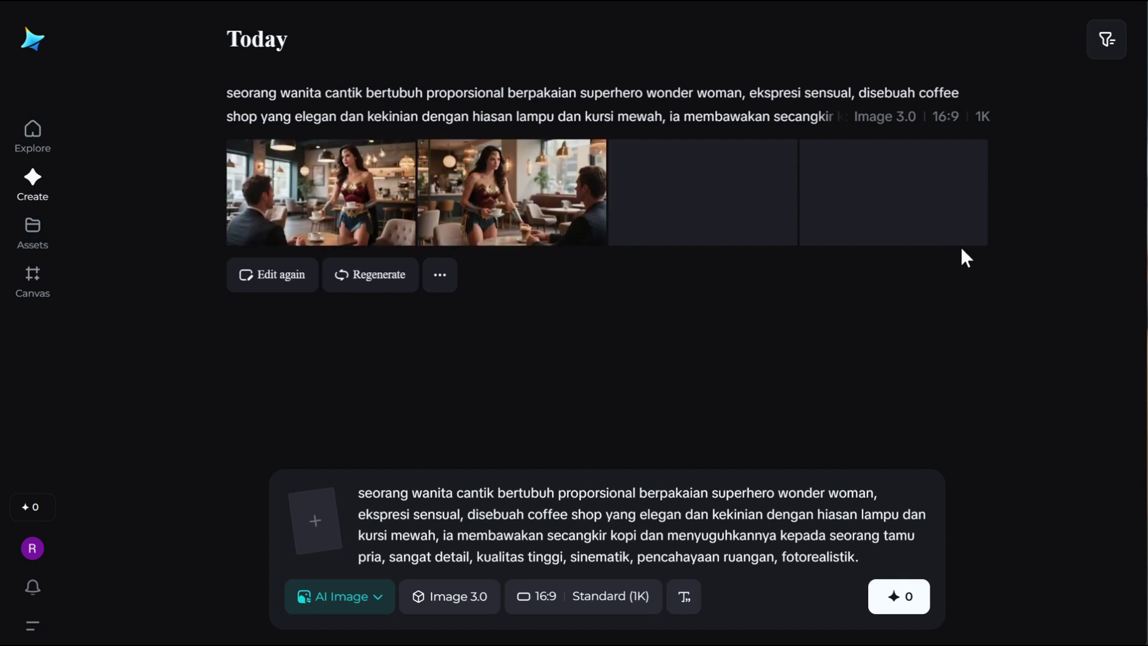
mouse_move(345, 197)
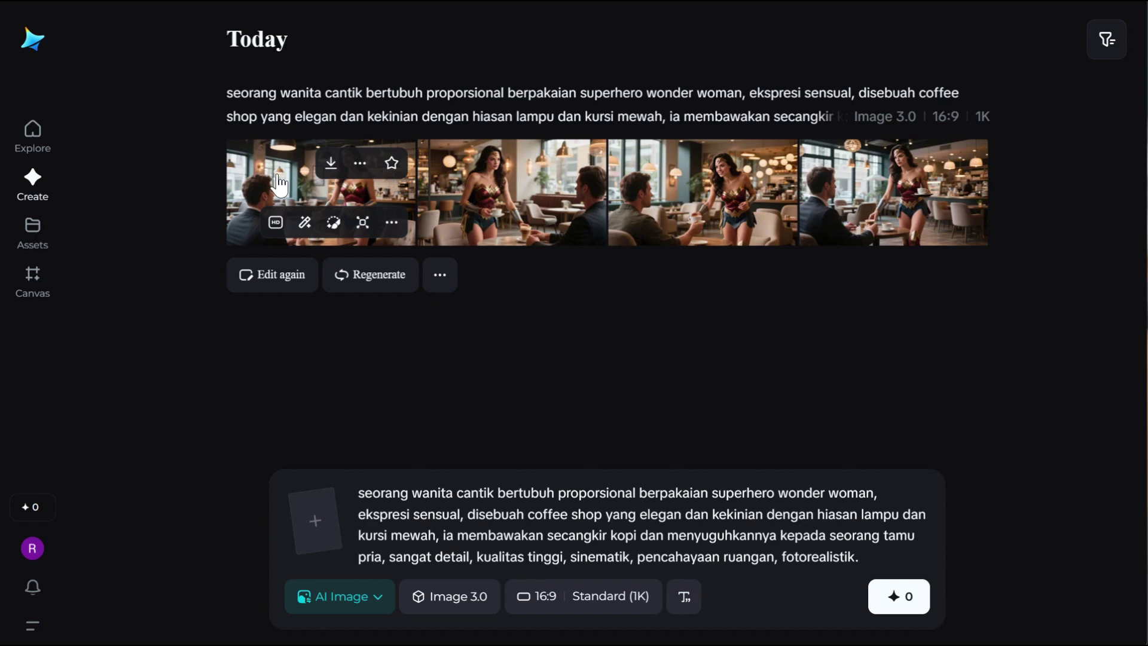
mouse_move(290, 197)
click(291, 199)
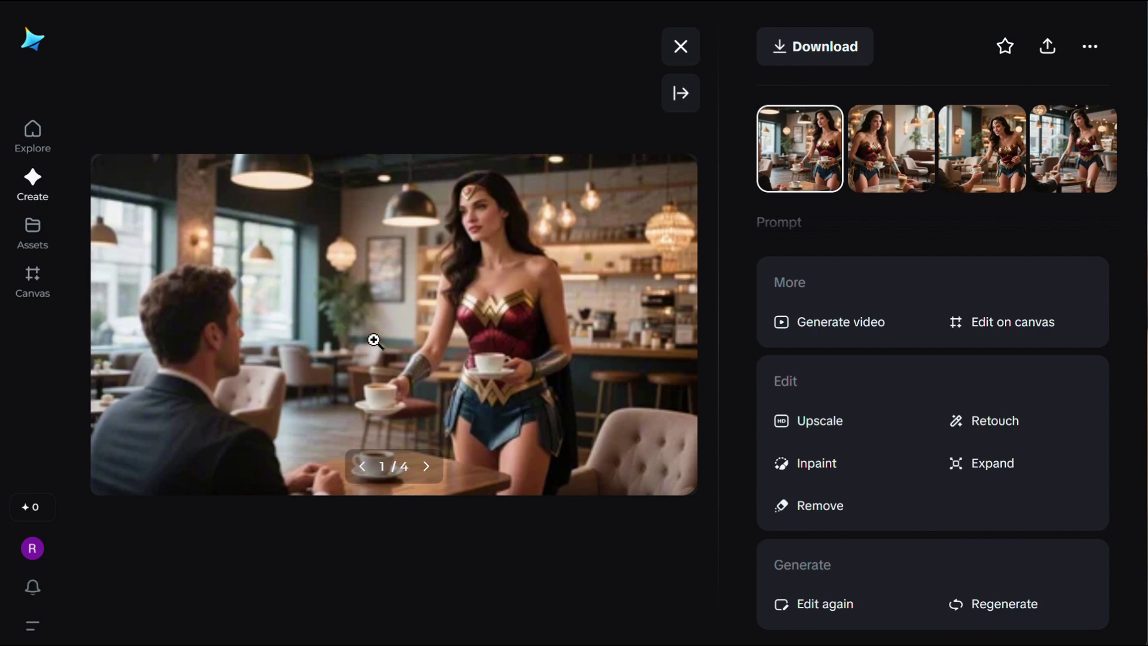
click(427, 469)
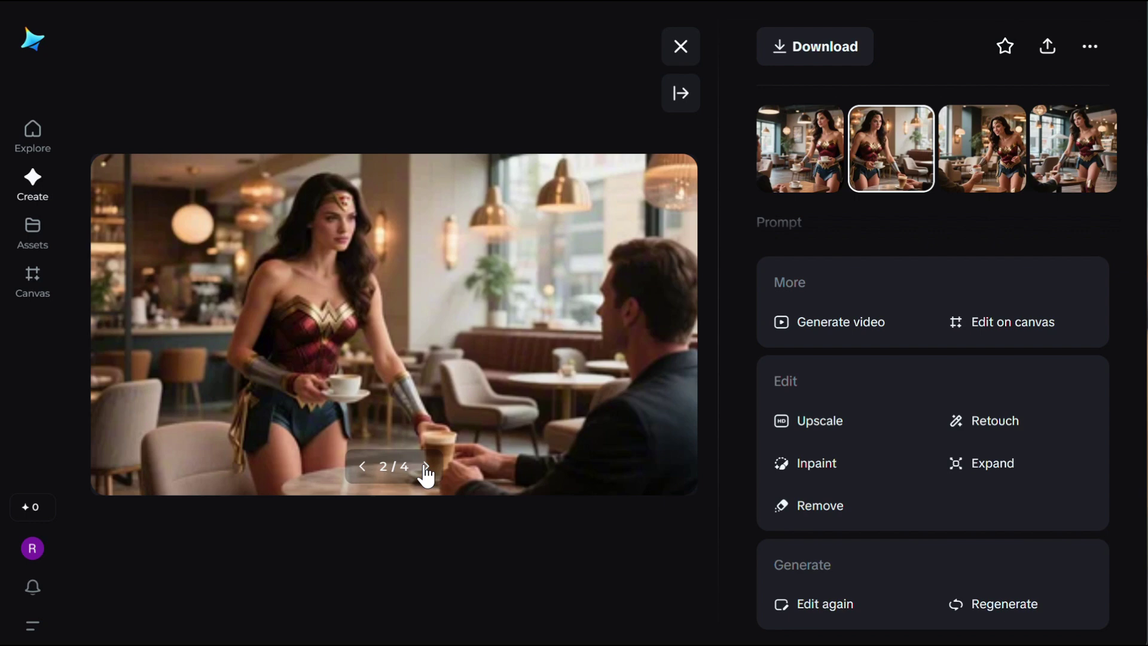
click(427, 470)
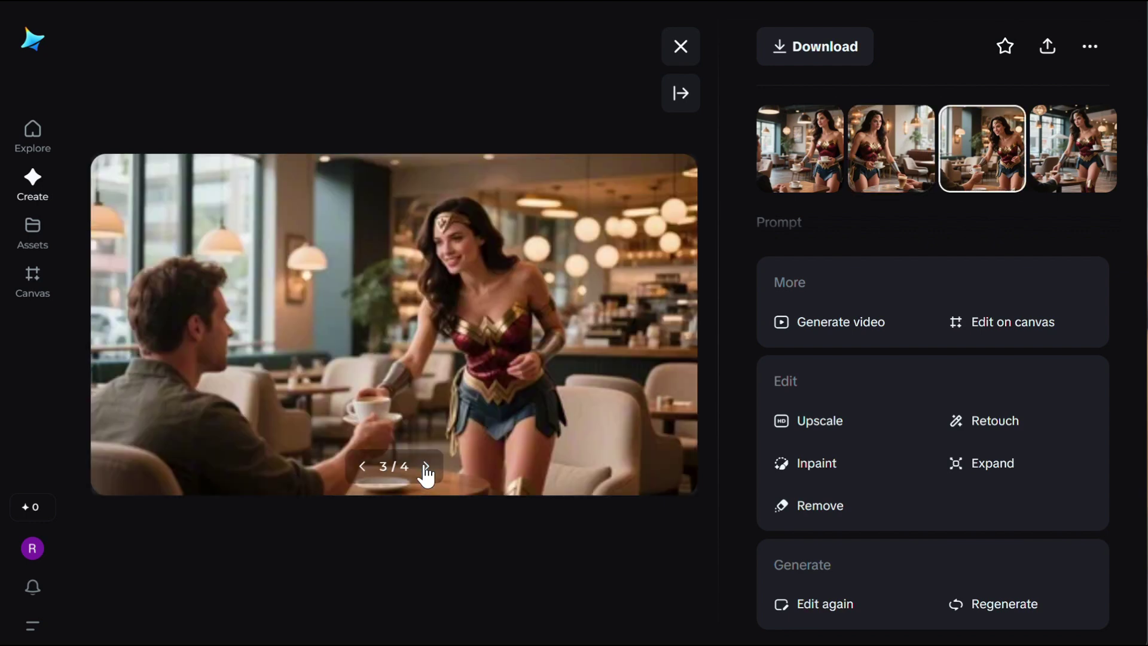
click(427, 470)
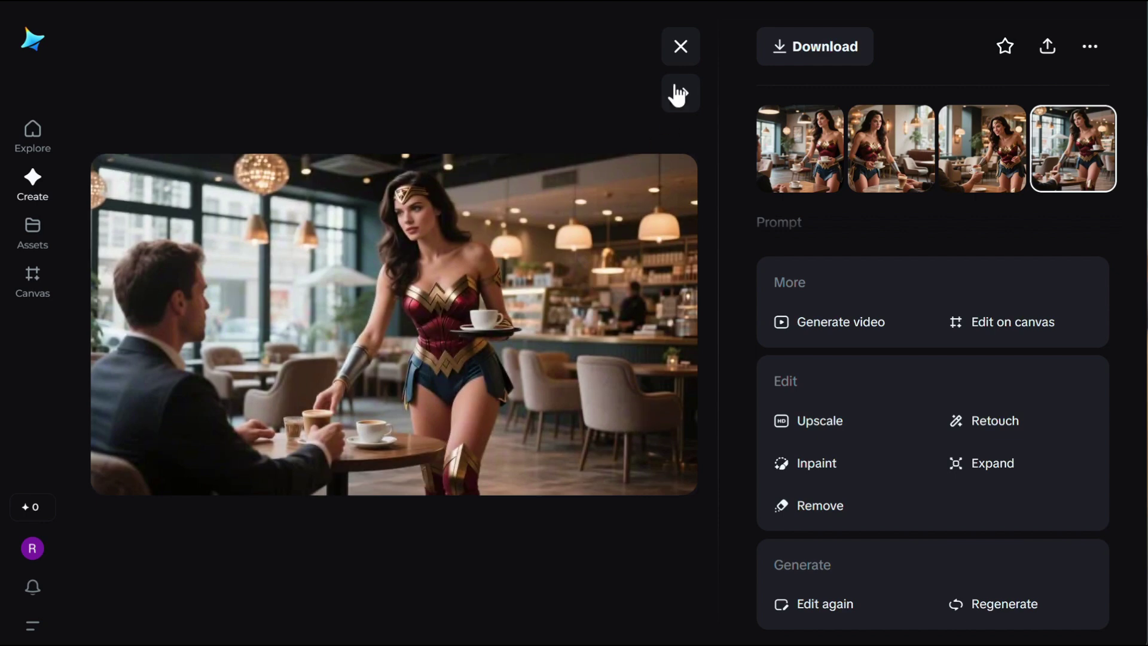
key(Right)
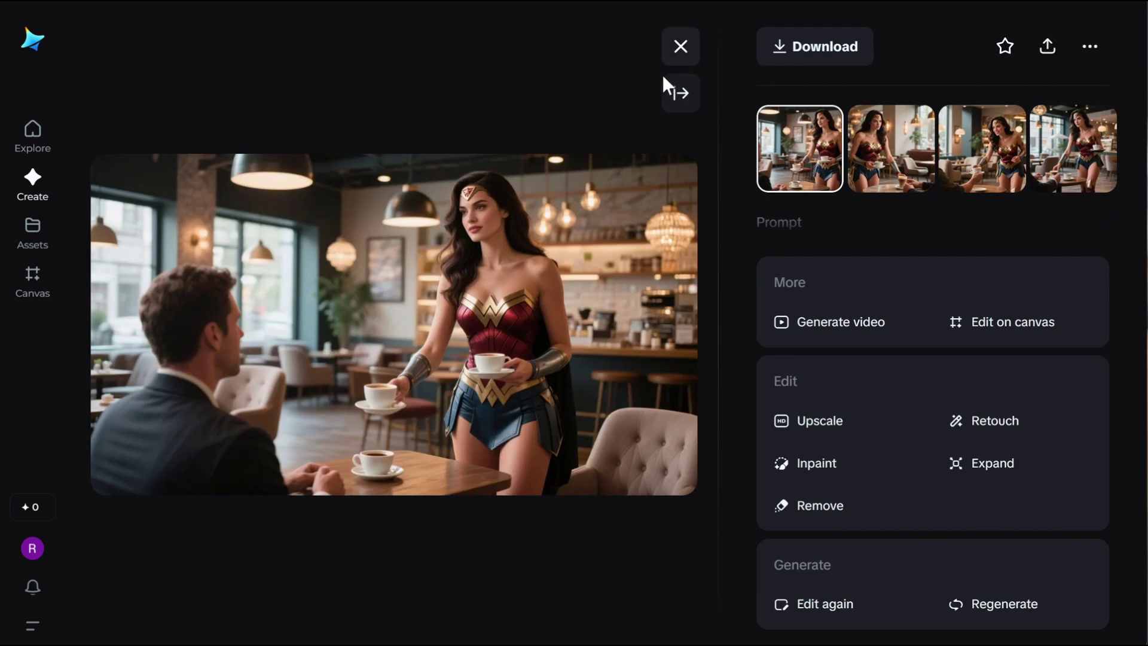
click(681, 46)
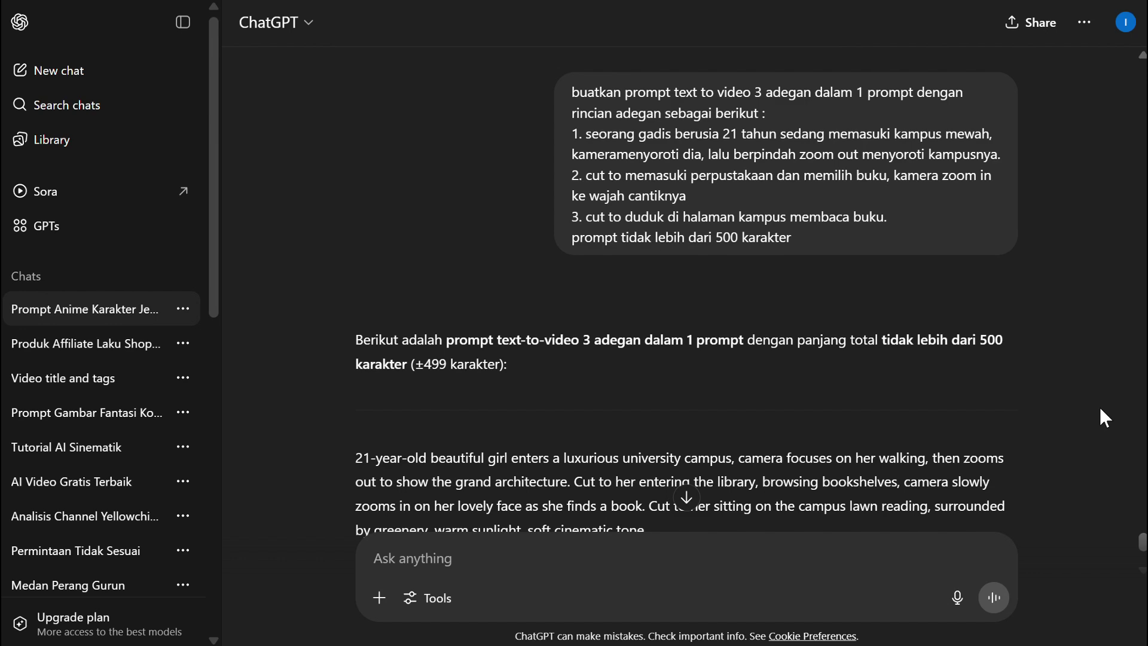
Step: Copy the three-scene campus girl video prompt from the ChatGPT reply and paste it as Dreamina's AI Video prompt
scroll(1100, 405, down, 5)
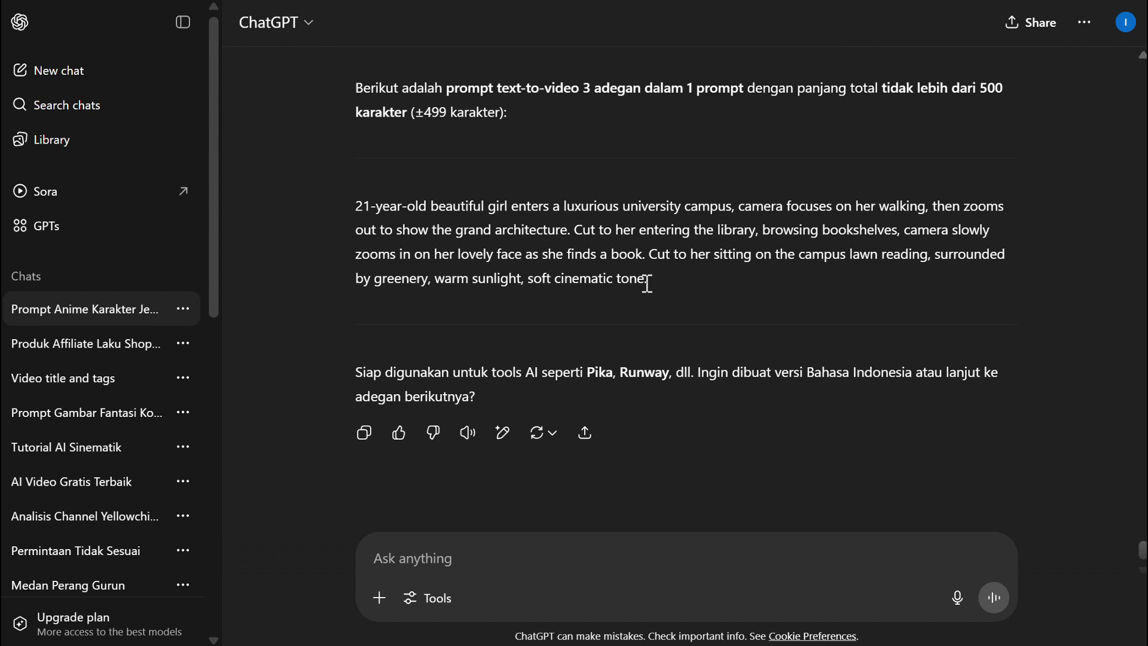
drag(646, 283, 354, 221)
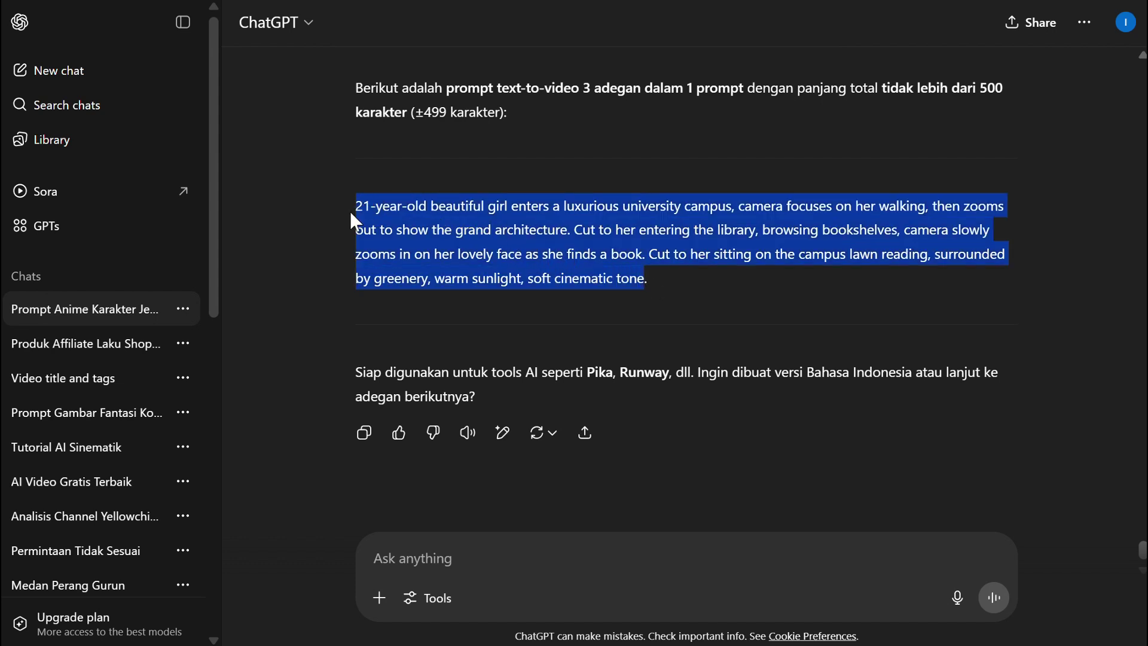
right_click(433, 228)
click(431, 260)
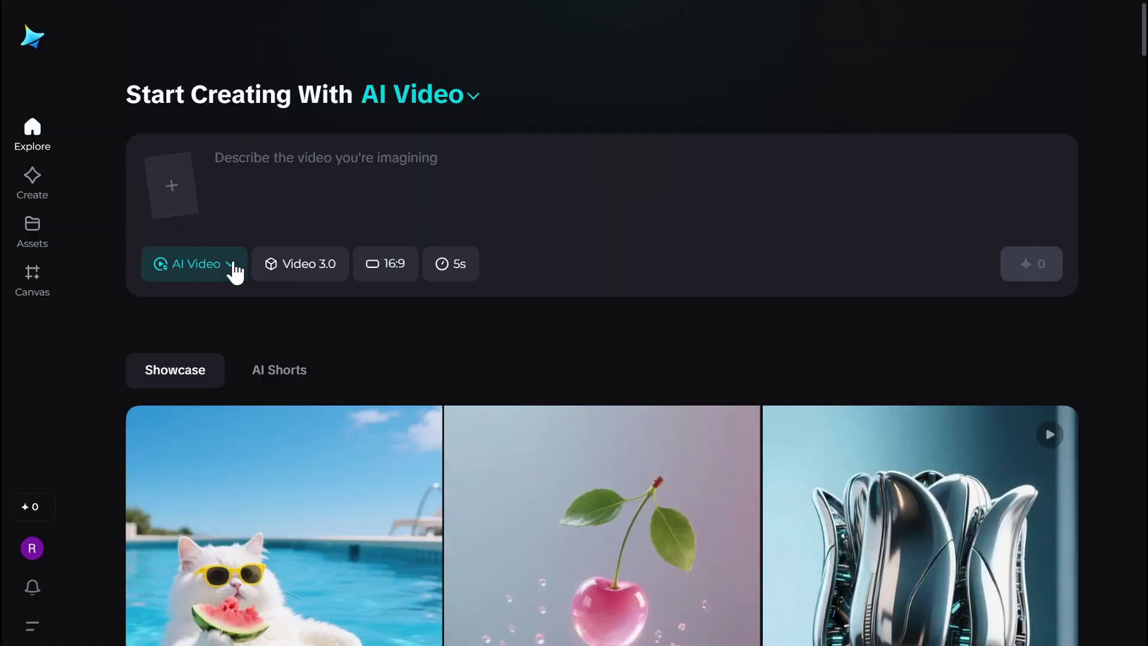
click(260, 162)
right_click(261, 163)
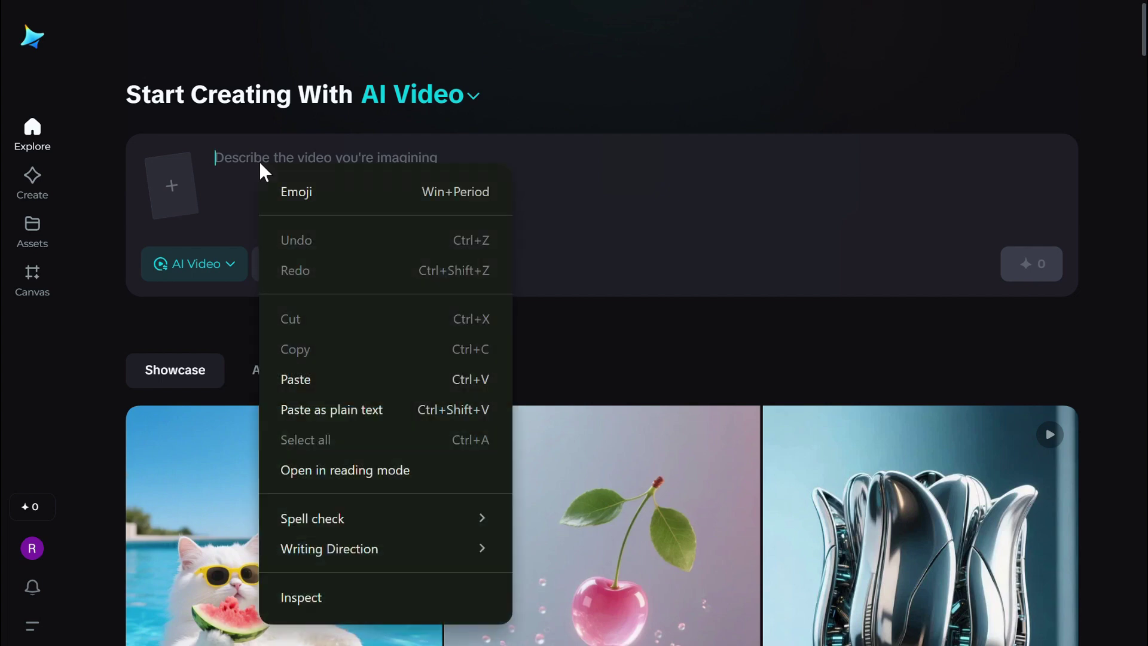
click(351, 382)
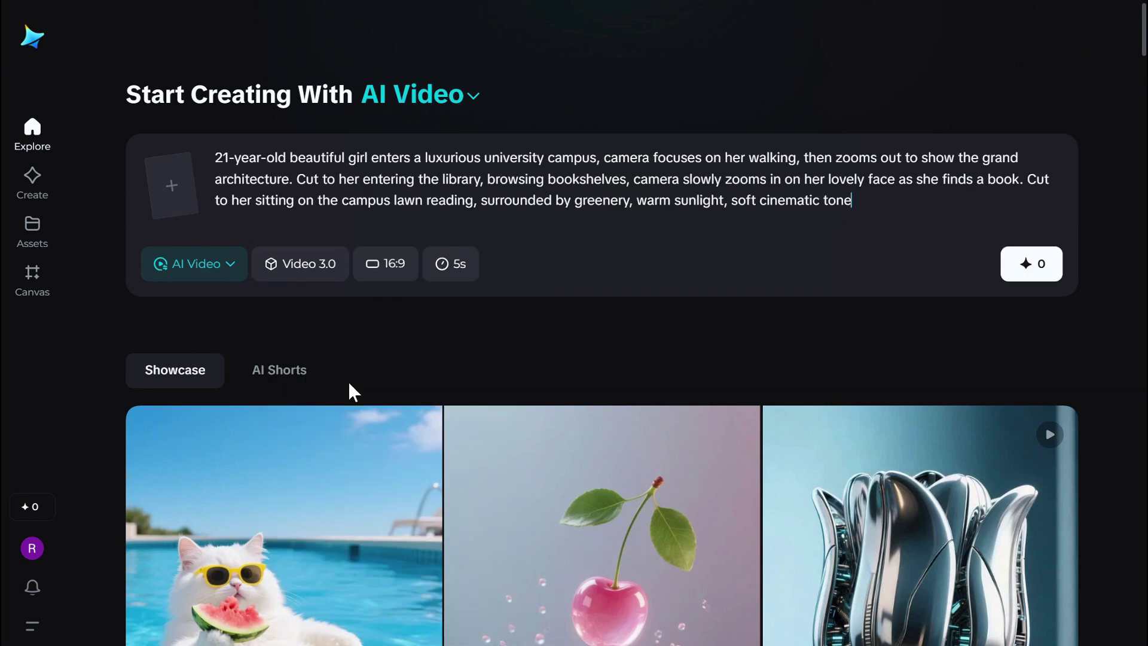
Step: Select the Video 3.0 model and set the video duration to 10s
click(334, 274)
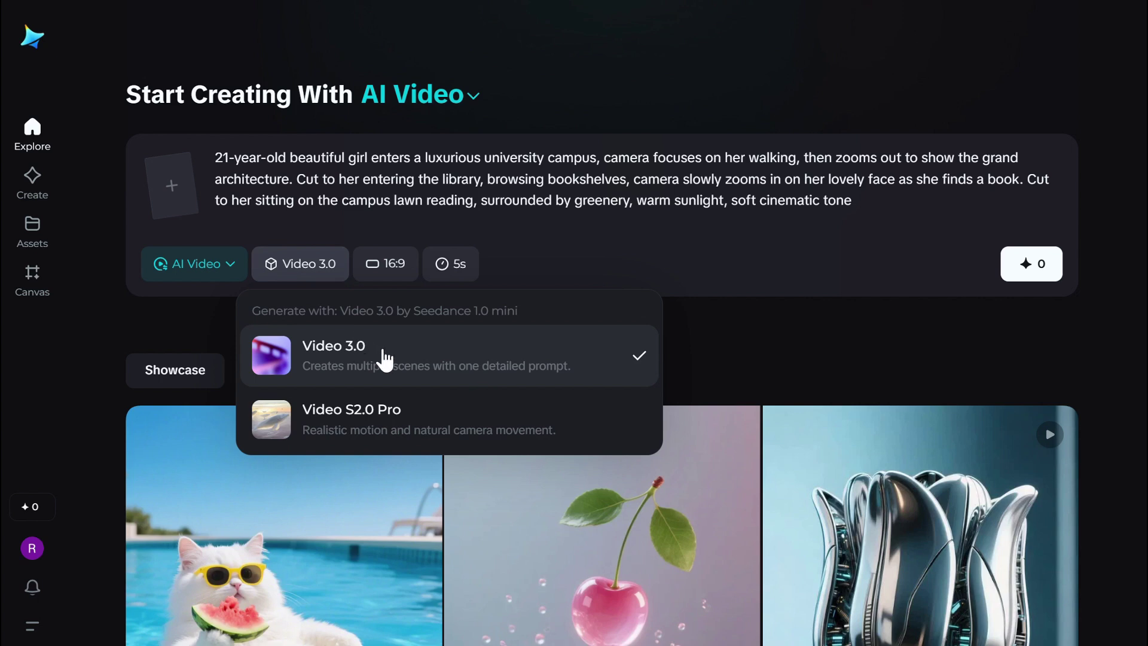
click(418, 357)
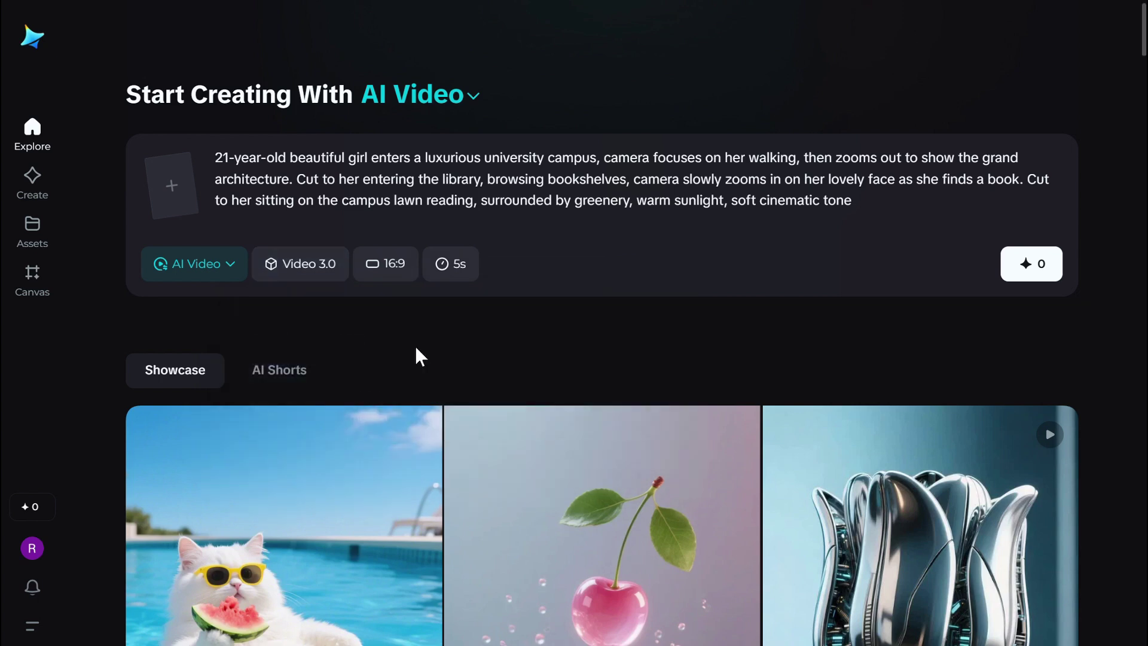
click(469, 275)
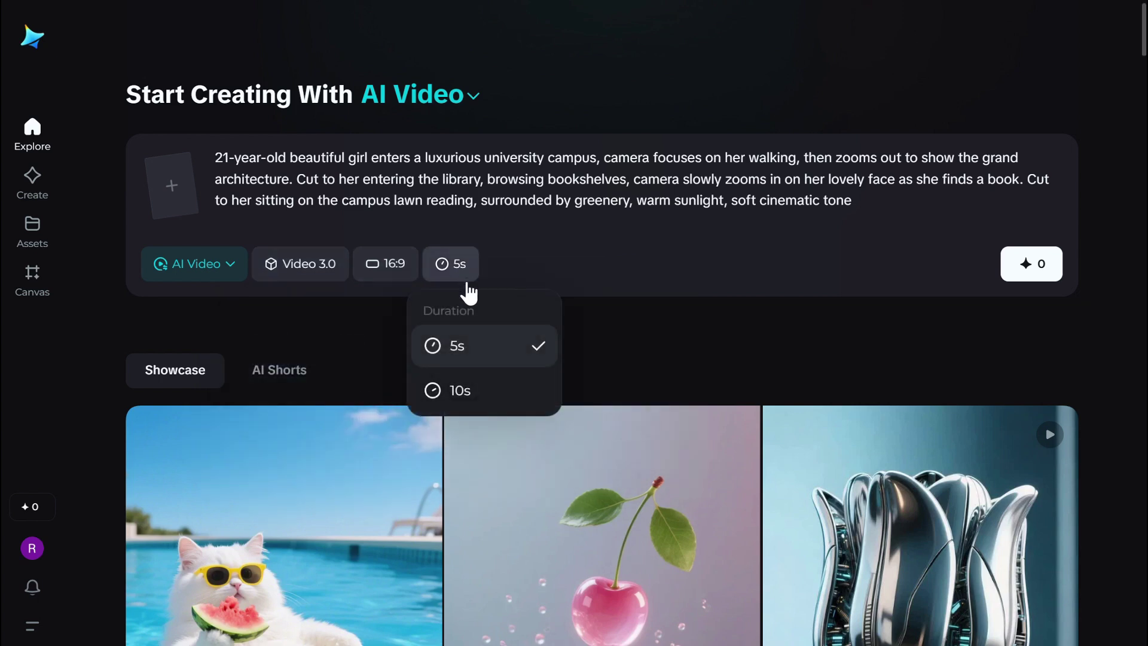
click(485, 392)
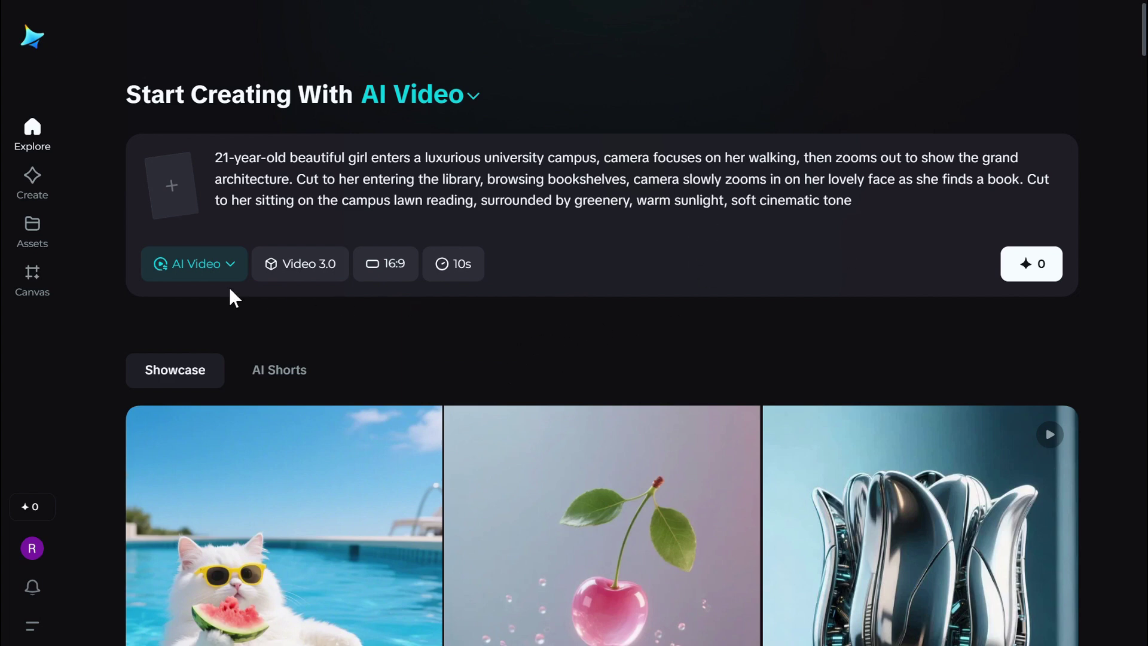
Step: Add the portrait photo 20240608_173202 as the reference image for the video
click(178, 193)
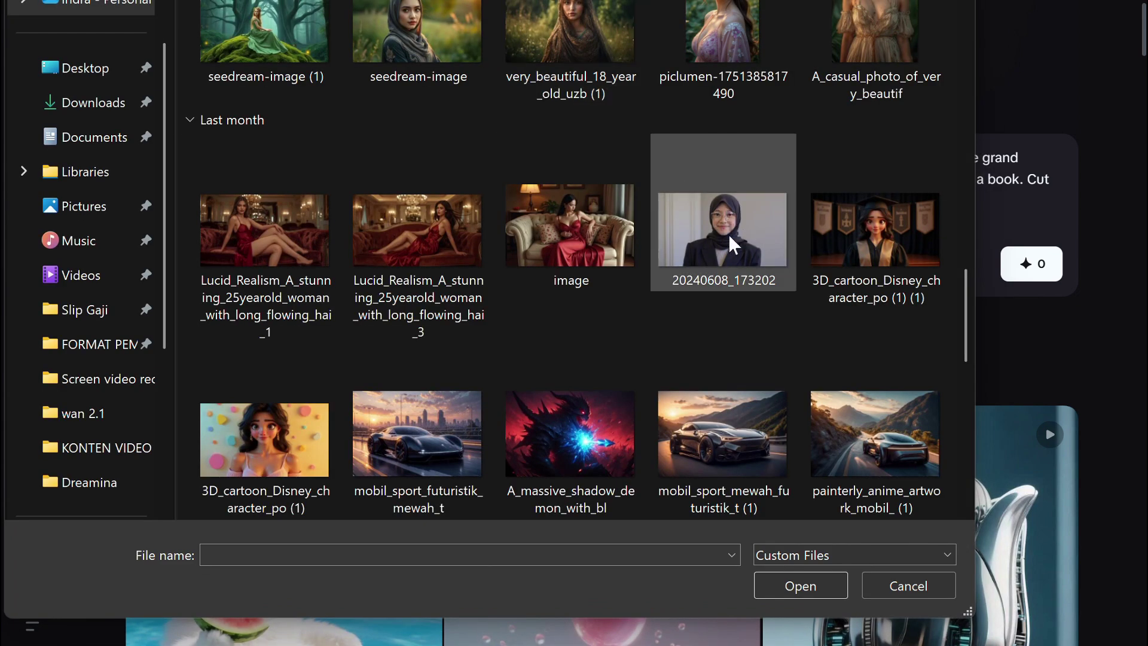
click(721, 240)
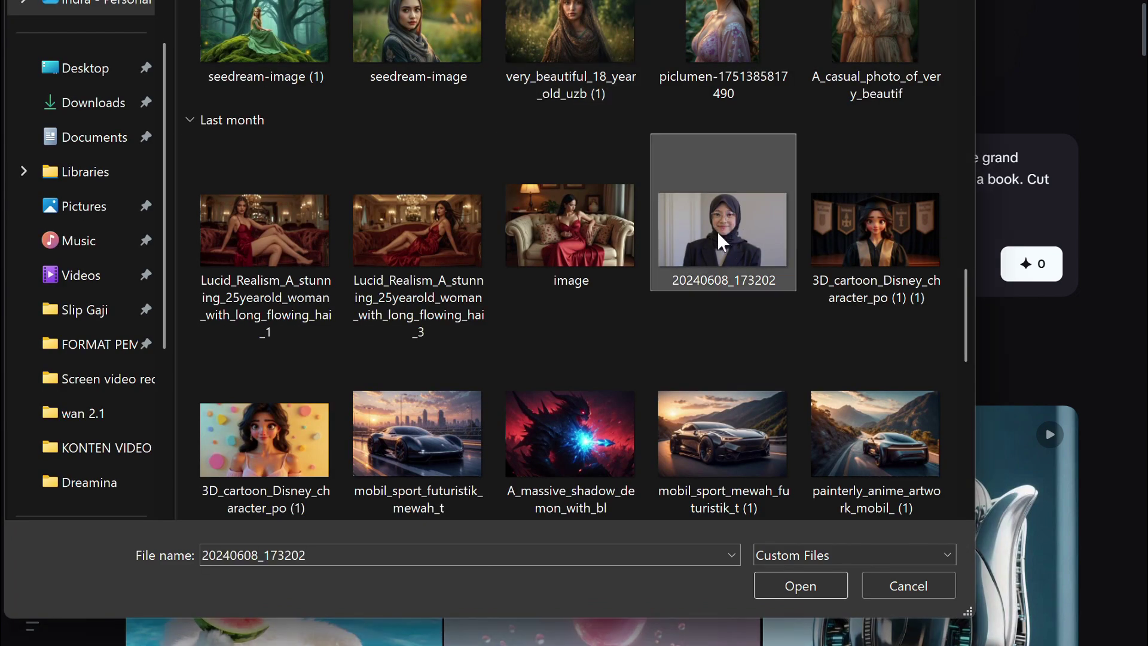
double_click(722, 241)
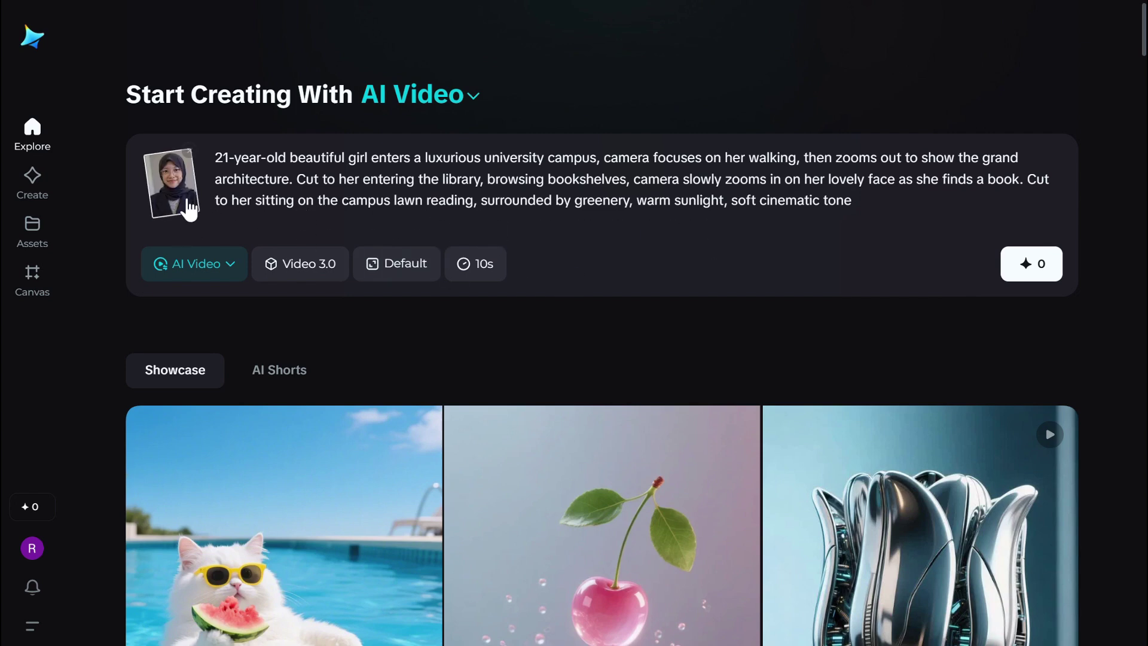
mouse_move(187, 209)
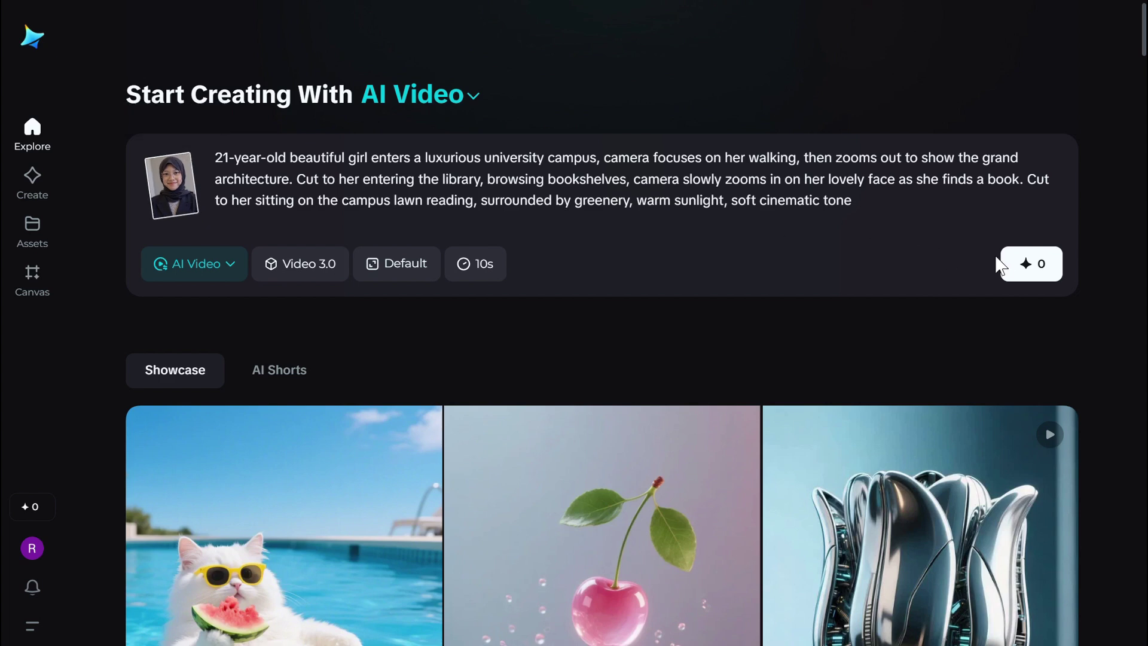
Step: Generate the video from the portrait and campus prompt, and preview the result
click(1027, 272)
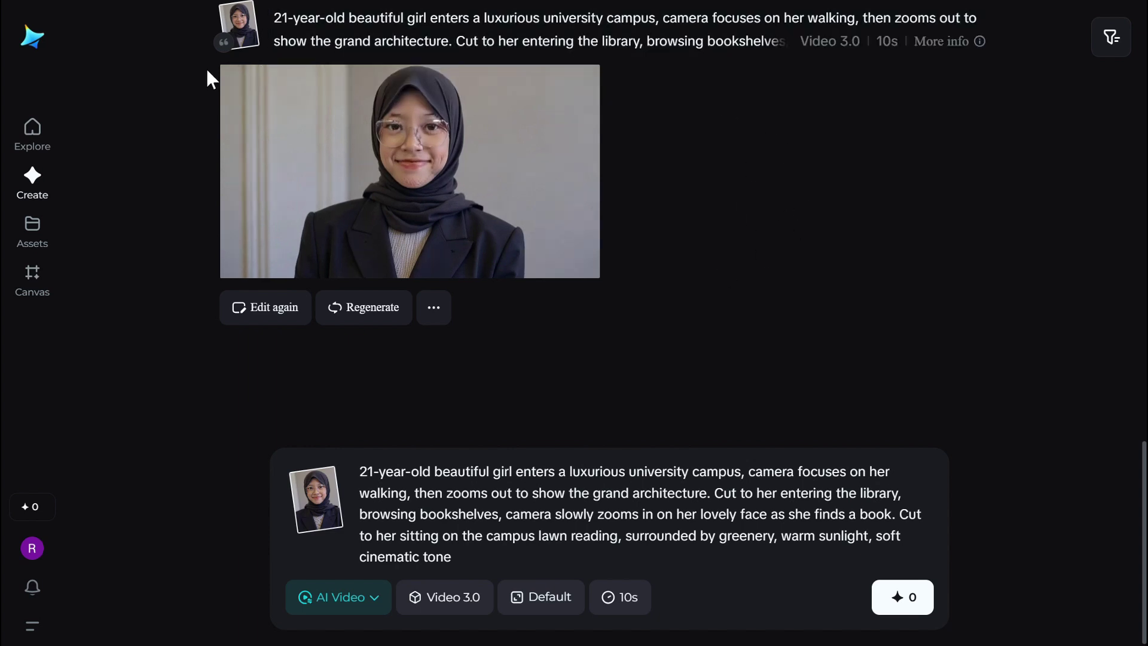
mouse_move(351, 181)
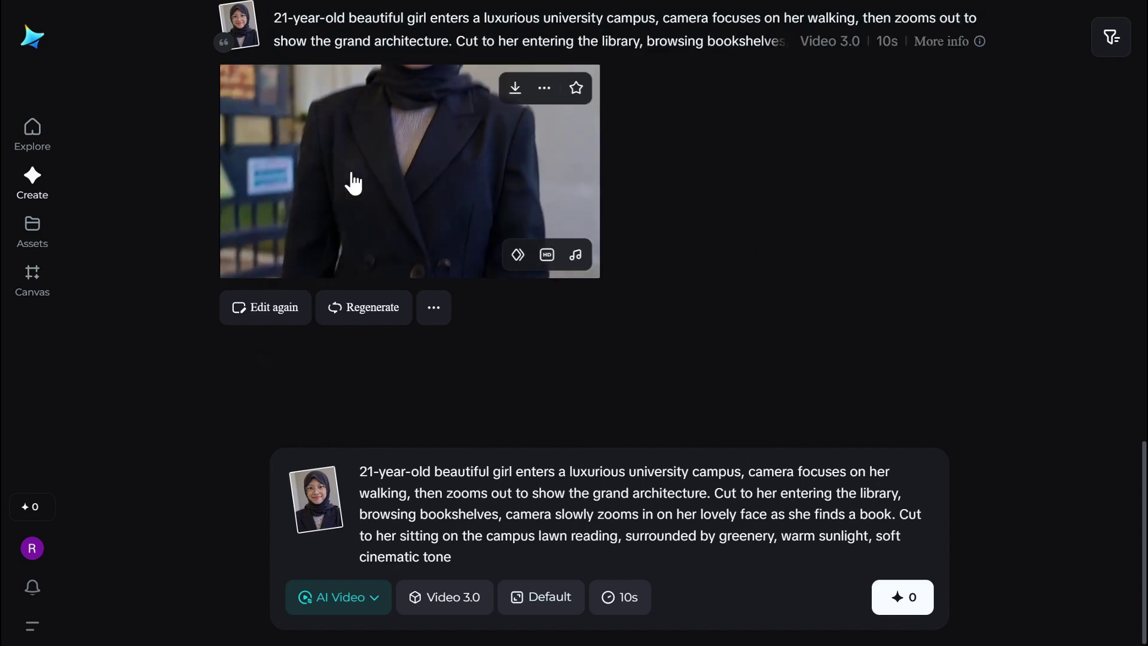
click(356, 180)
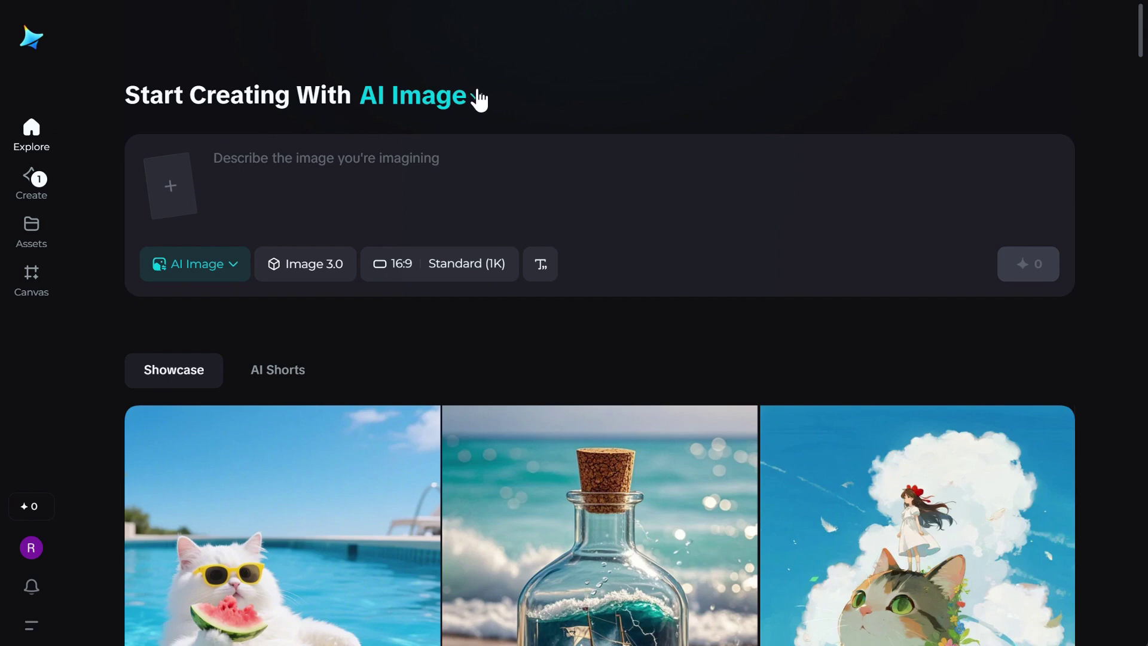
Step: Switch the creation mode to AI Avatar and upload the restaurant image 71b88a33-6de1-4b75-ae4a-5778d6dda22a as the avatar
click(479, 98)
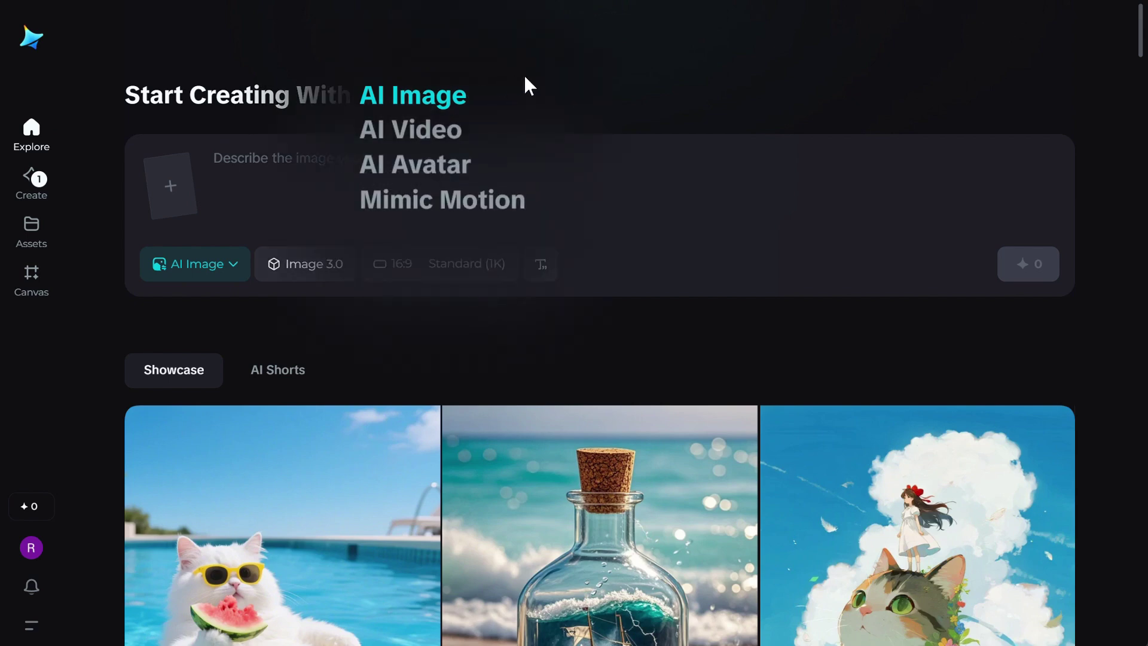
click(530, 86)
click(479, 98)
click(420, 169)
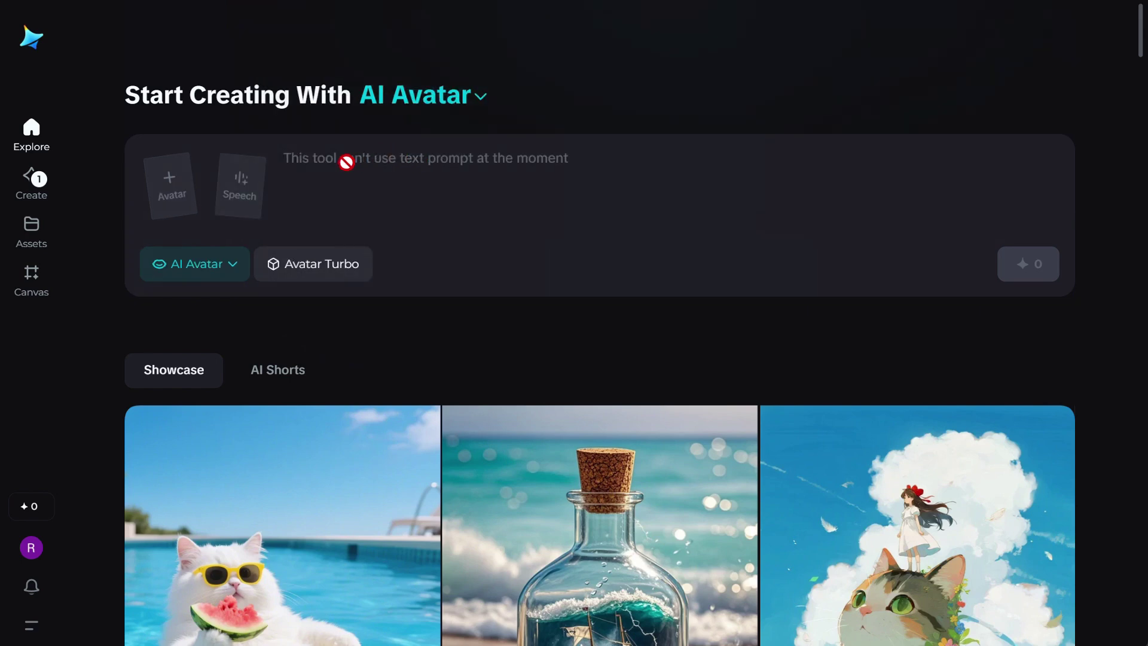
click(167, 180)
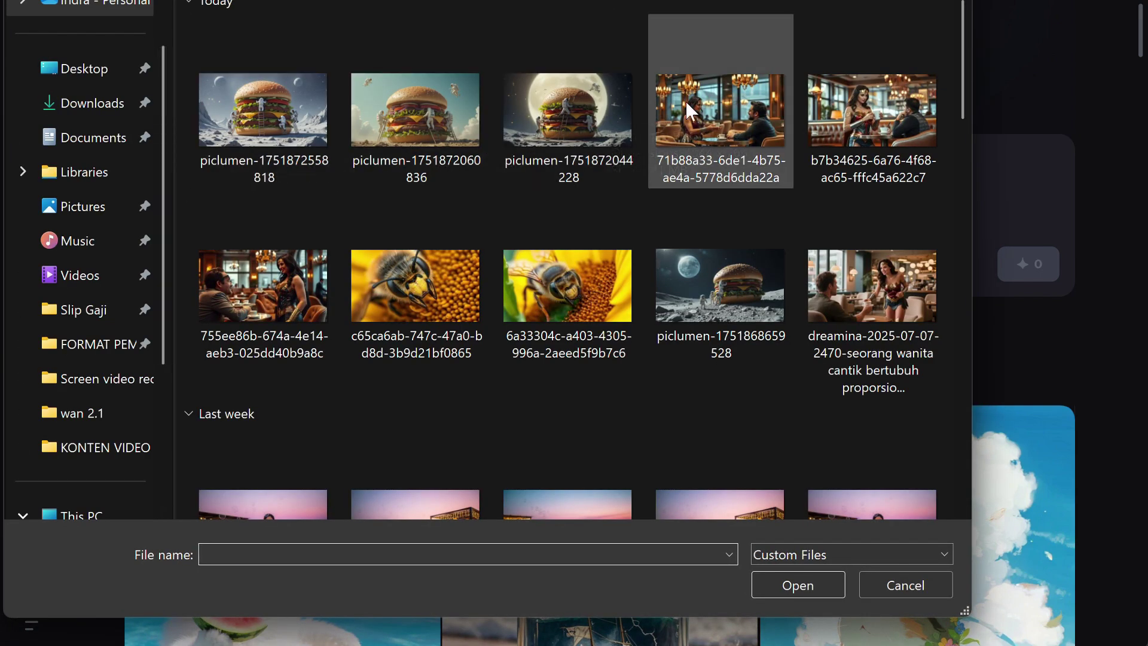
click(716, 110)
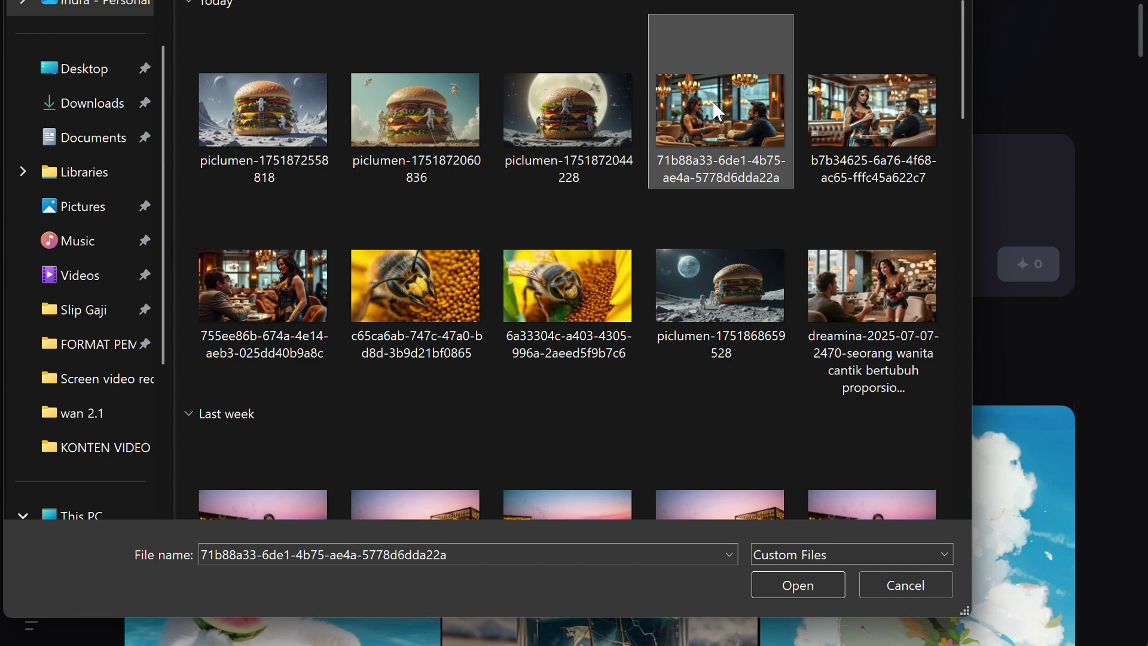
double_click(716, 106)
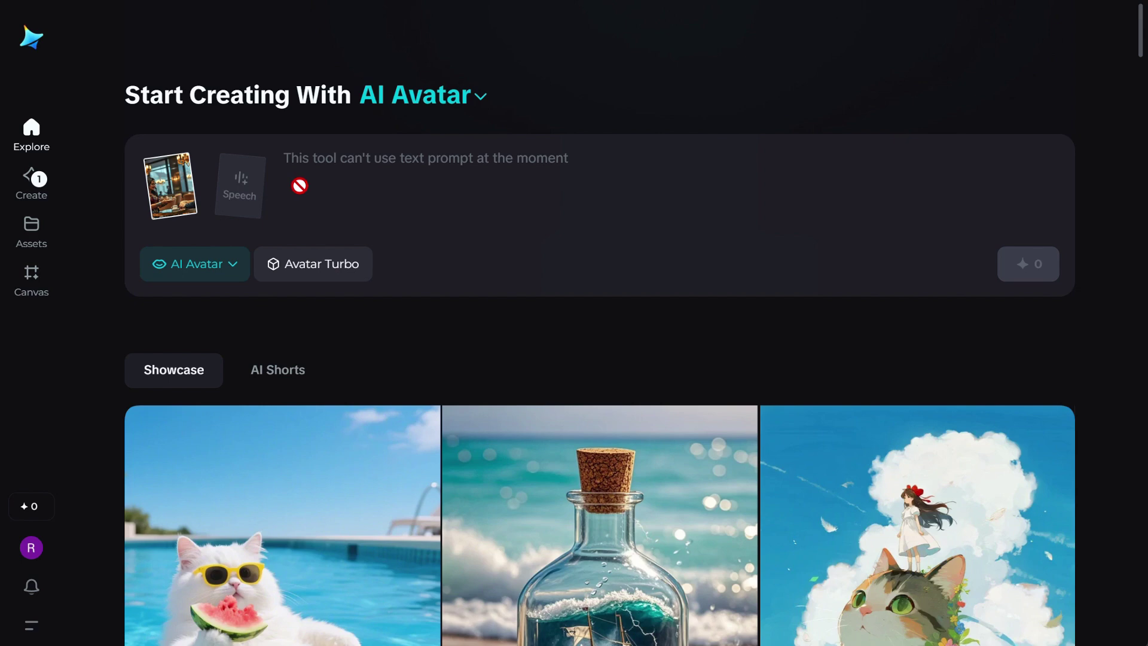
Step: Look over the text-to-speech options and voices offered for the avatar's speech
click(246, 192)
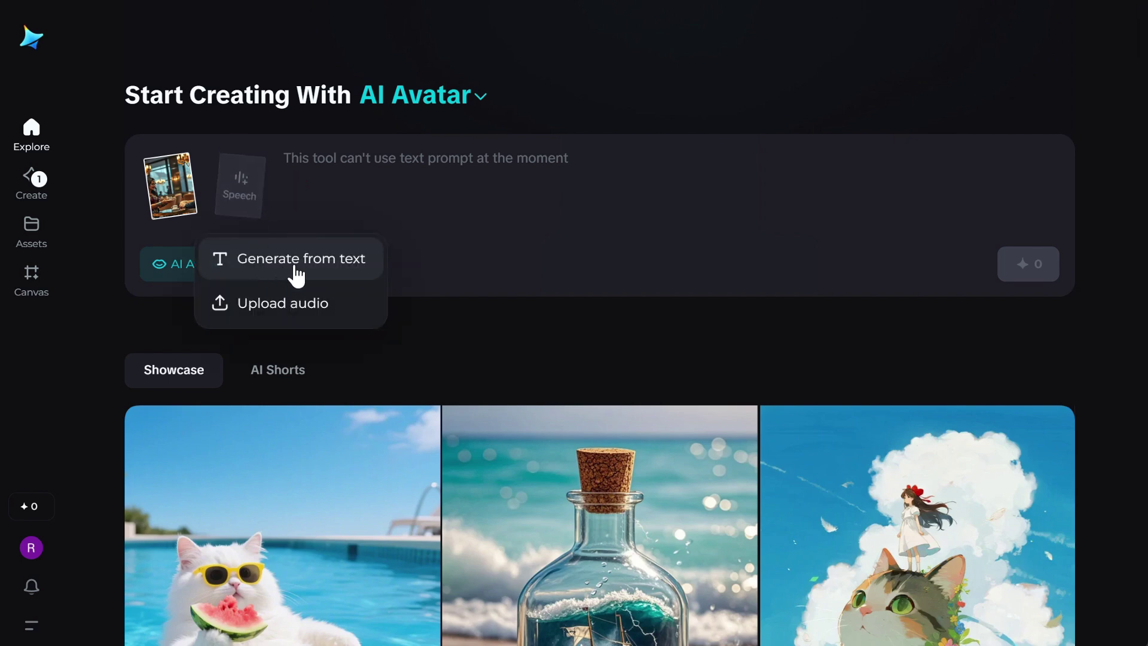
click(336, 264)
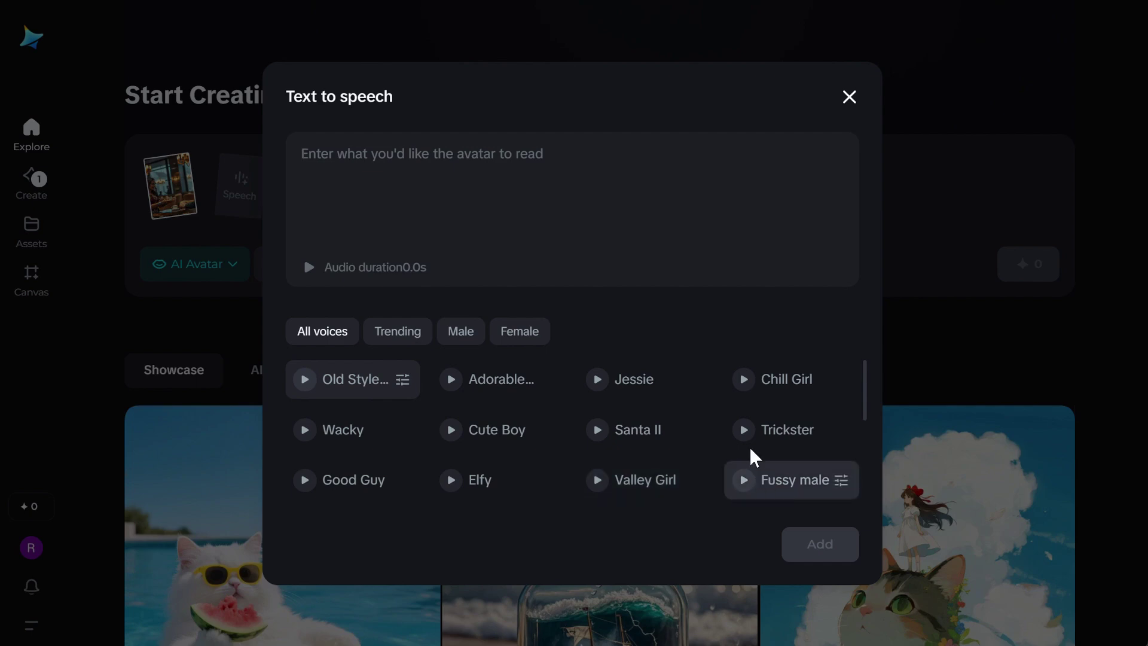
click(848, 98)
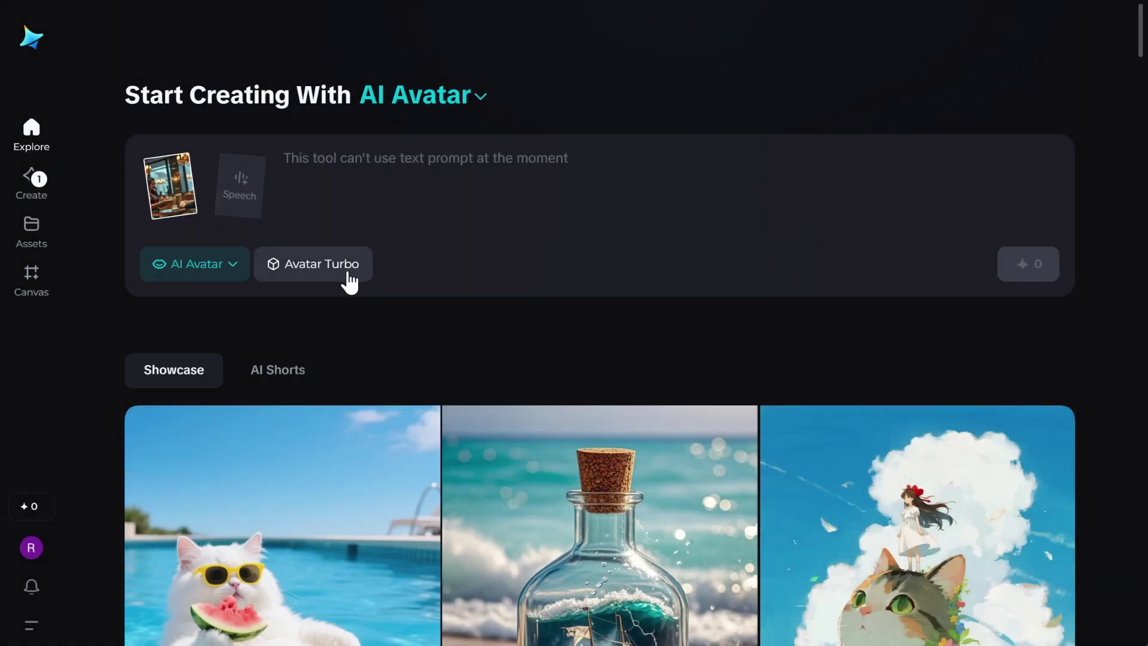
Step: Upload the audio file download (2) as the avatar's speech
mouse_move(249, 195)
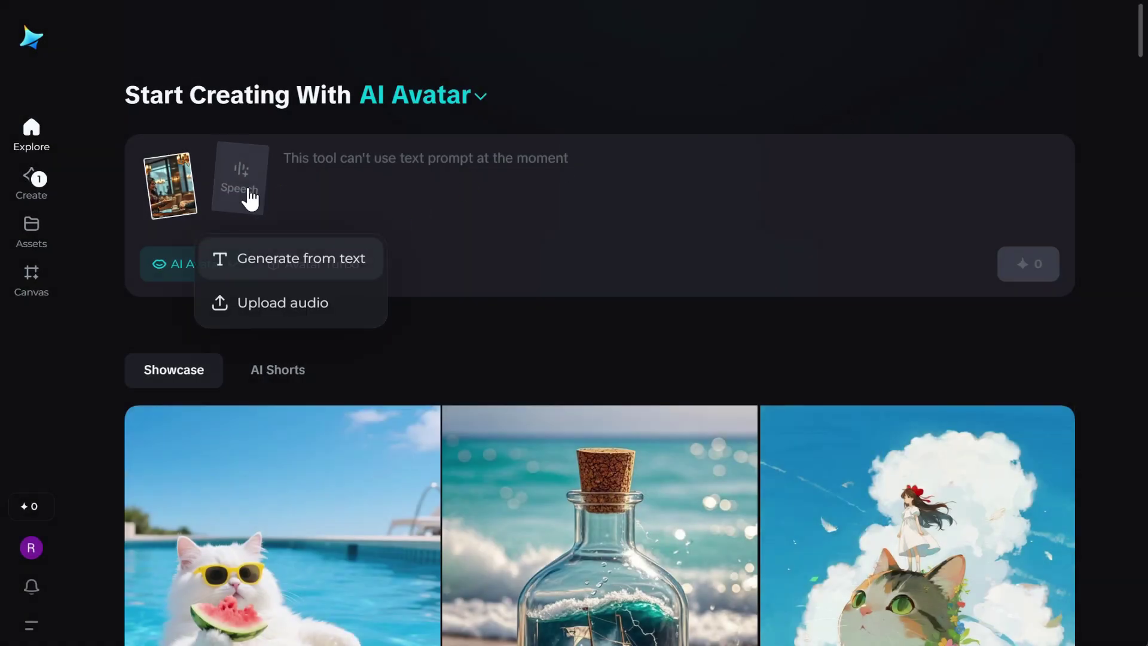
click(263, 305)
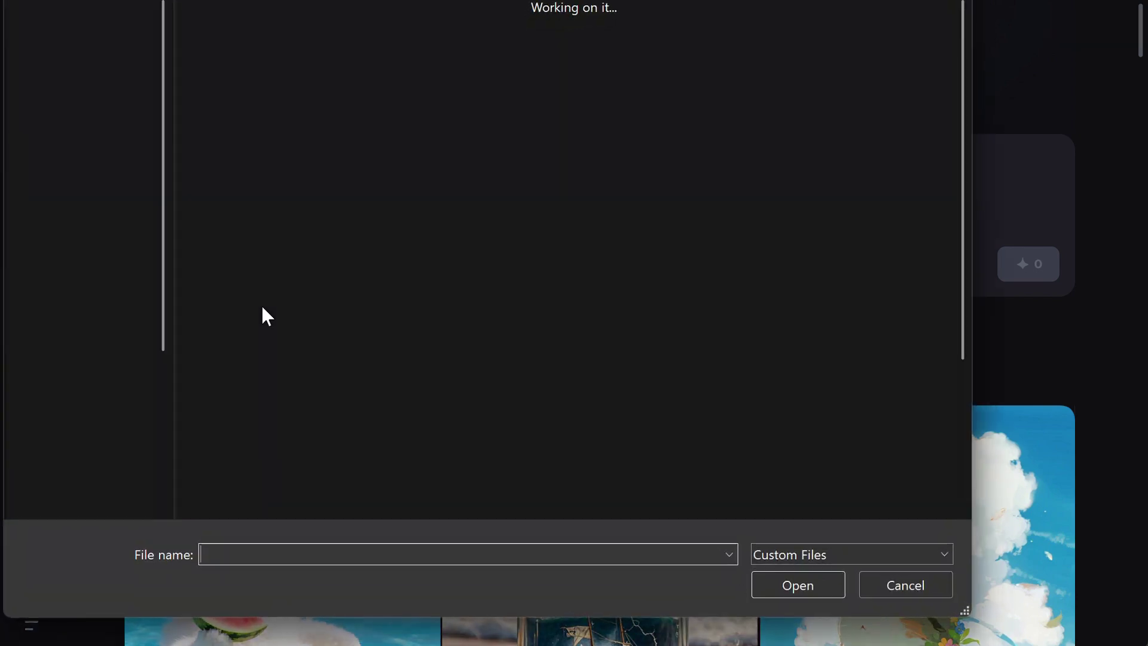
click(256, 87)
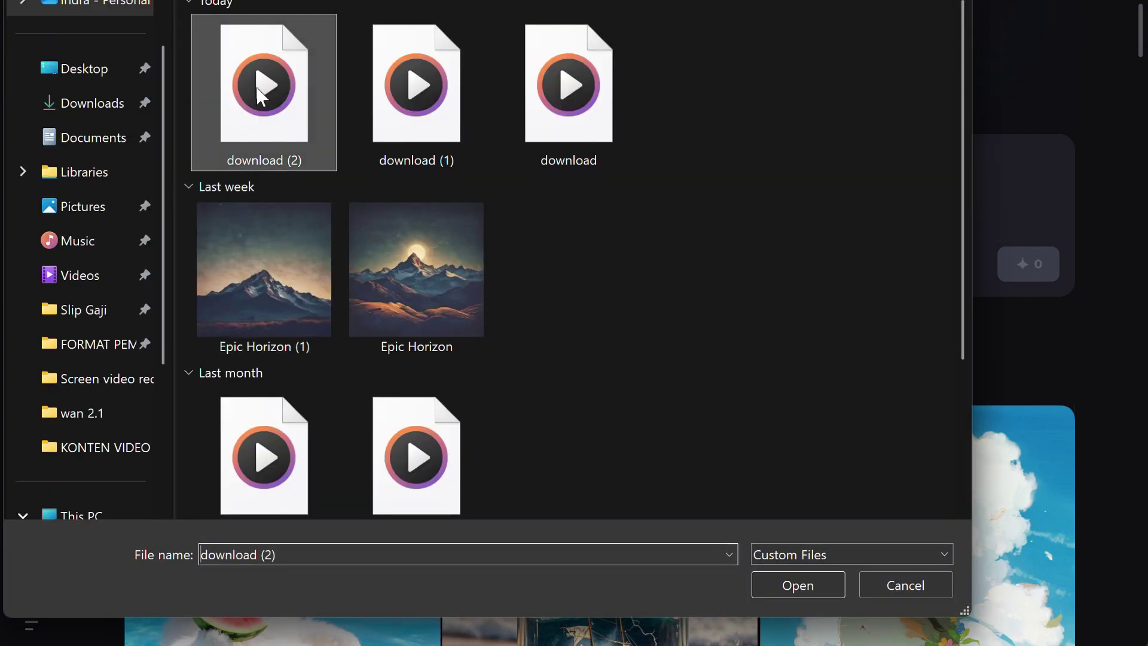
double_click(256, 87)
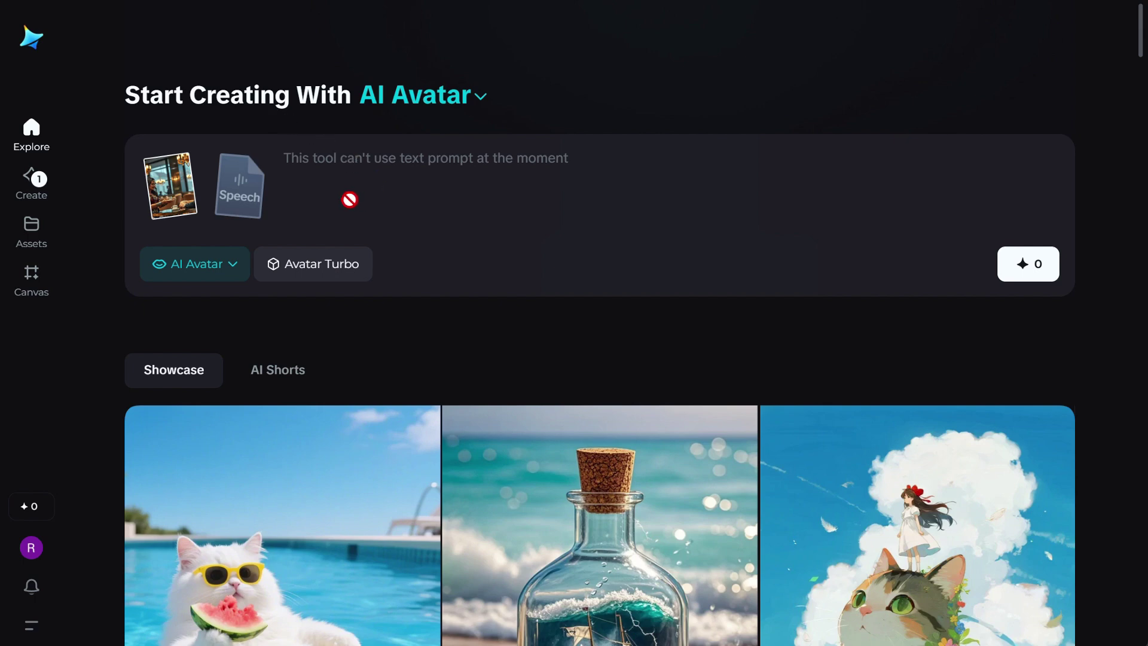
Step: Switch the avatar model to Avatar Pro and generate the talking avatar video
click(326, 275)
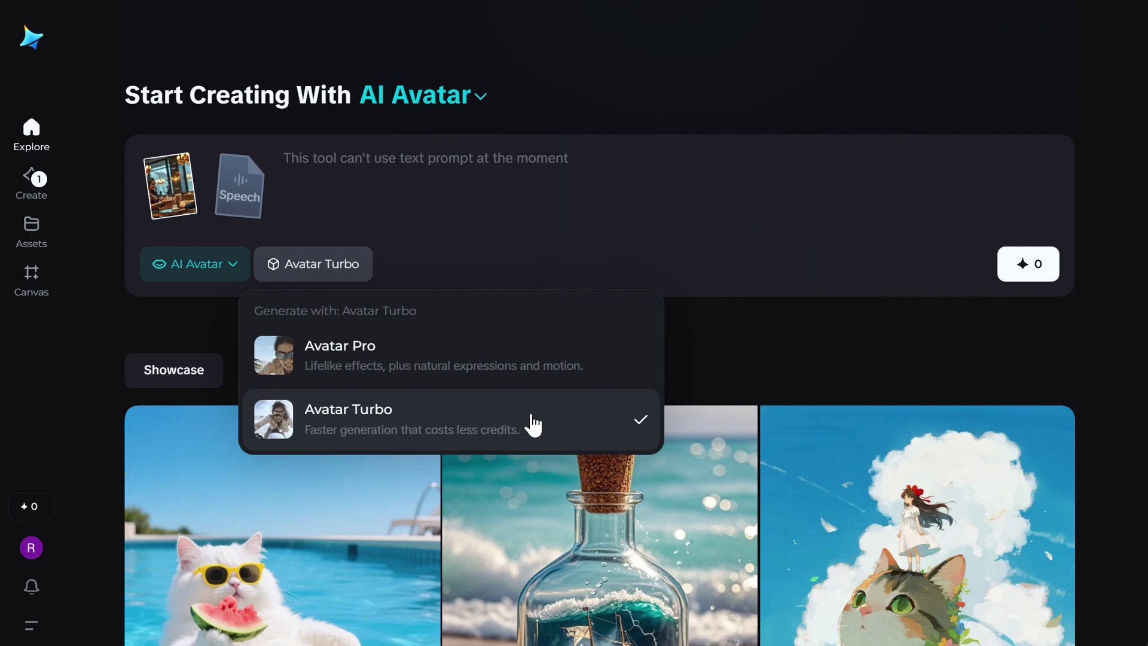
click(520, 356)
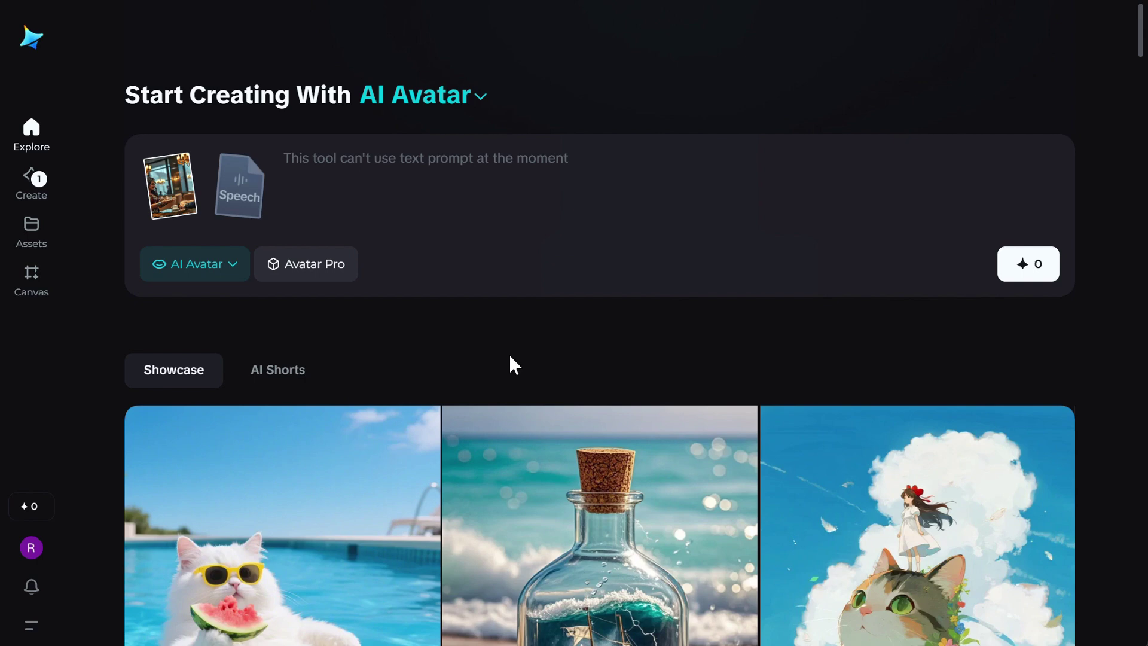
click(1034, 277)
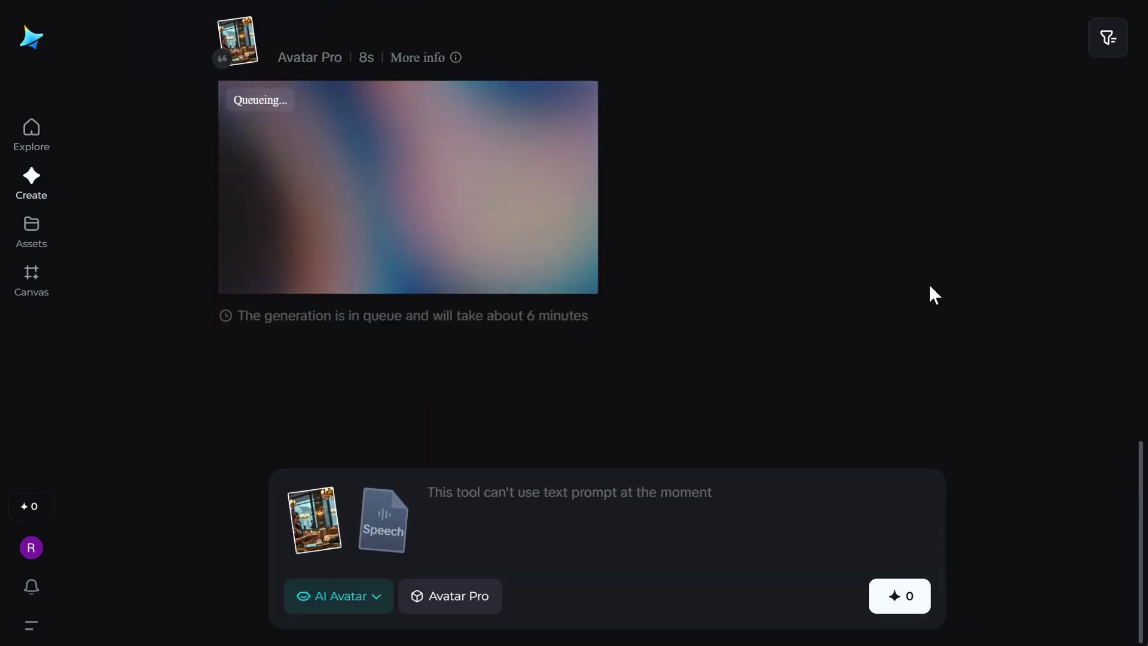
Step: Play the earlier Avatar Turbo video of the café scene at full view, and close it when done
scroll(825, 311, up, 10)
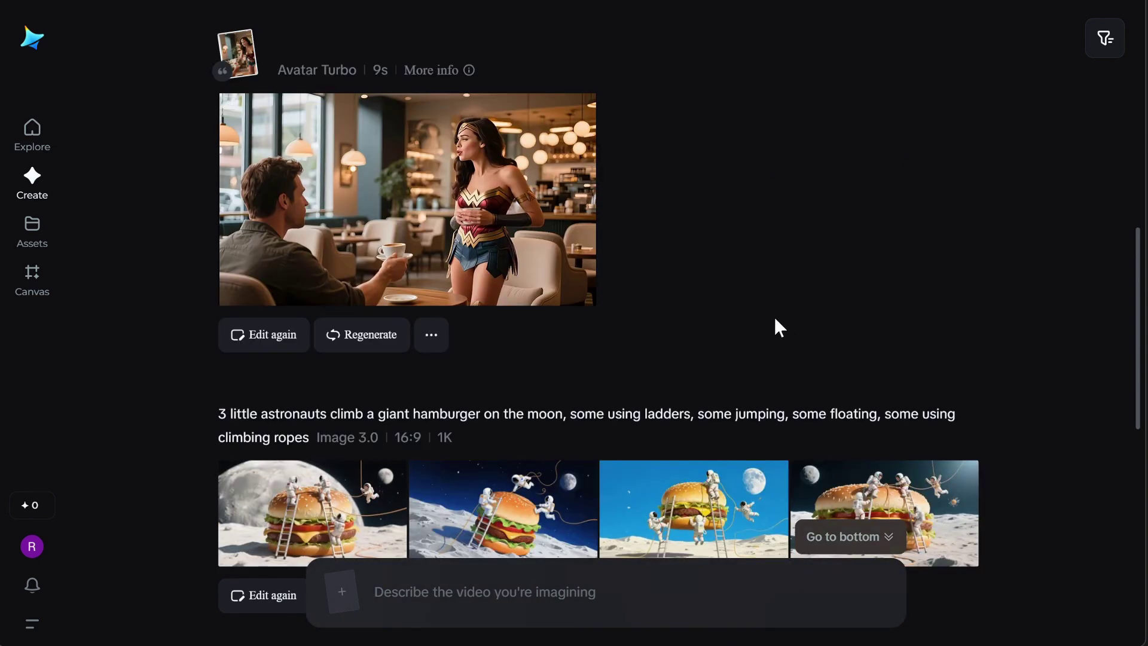
mouse_move(532, 185)
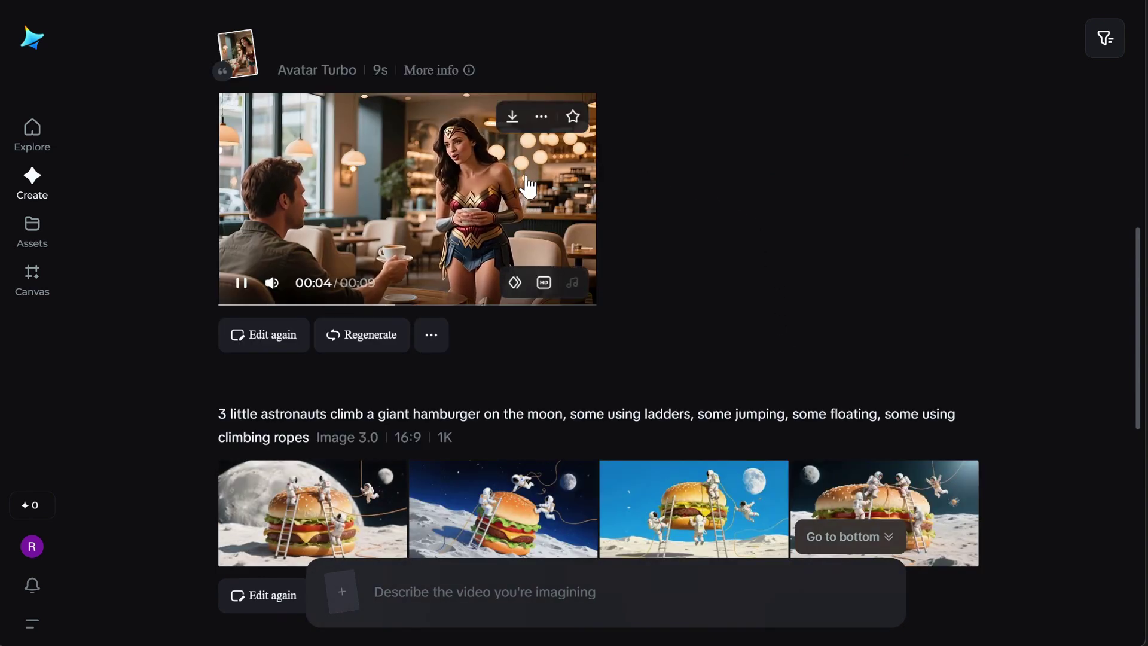
click(531, 185)
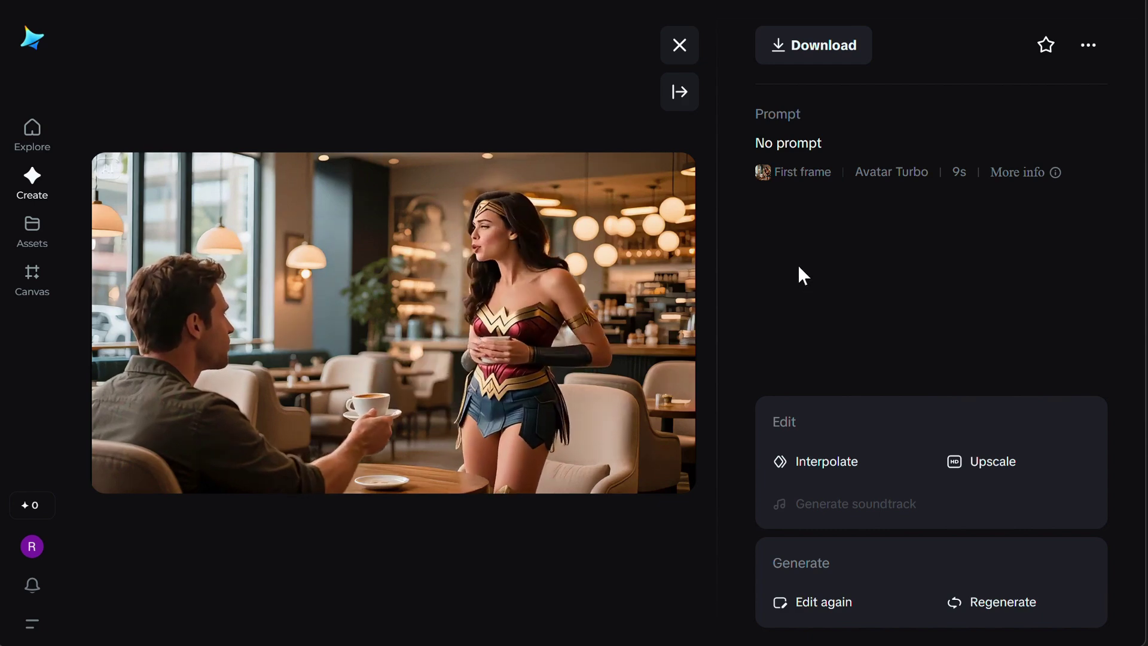
mouse_move(537, 329)
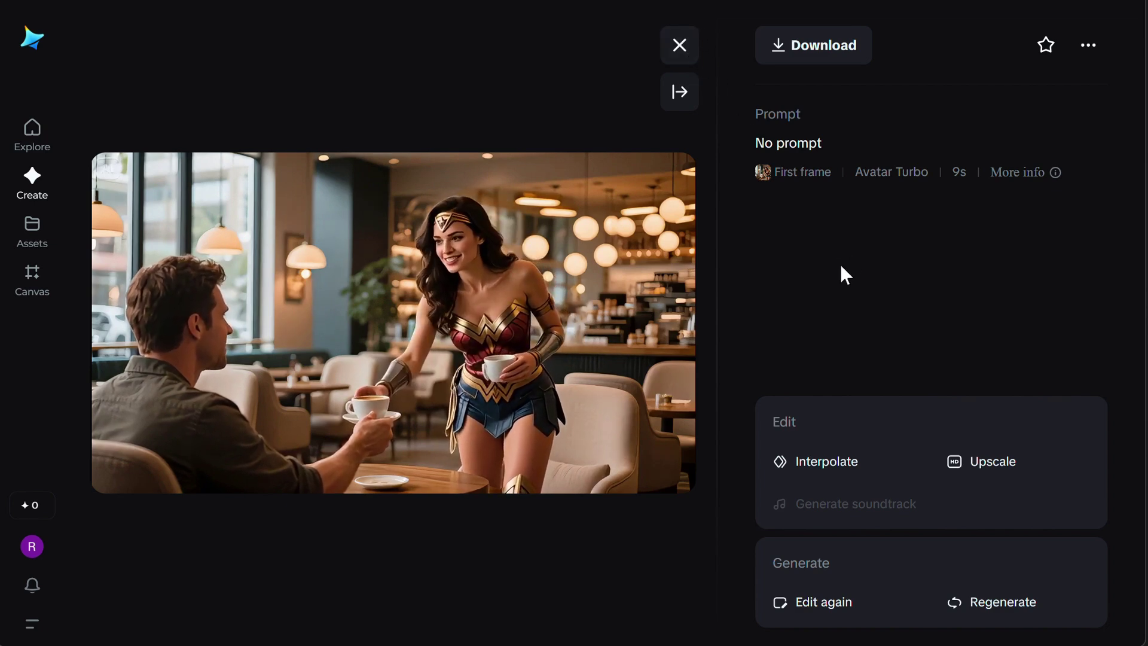
click(678, 46)
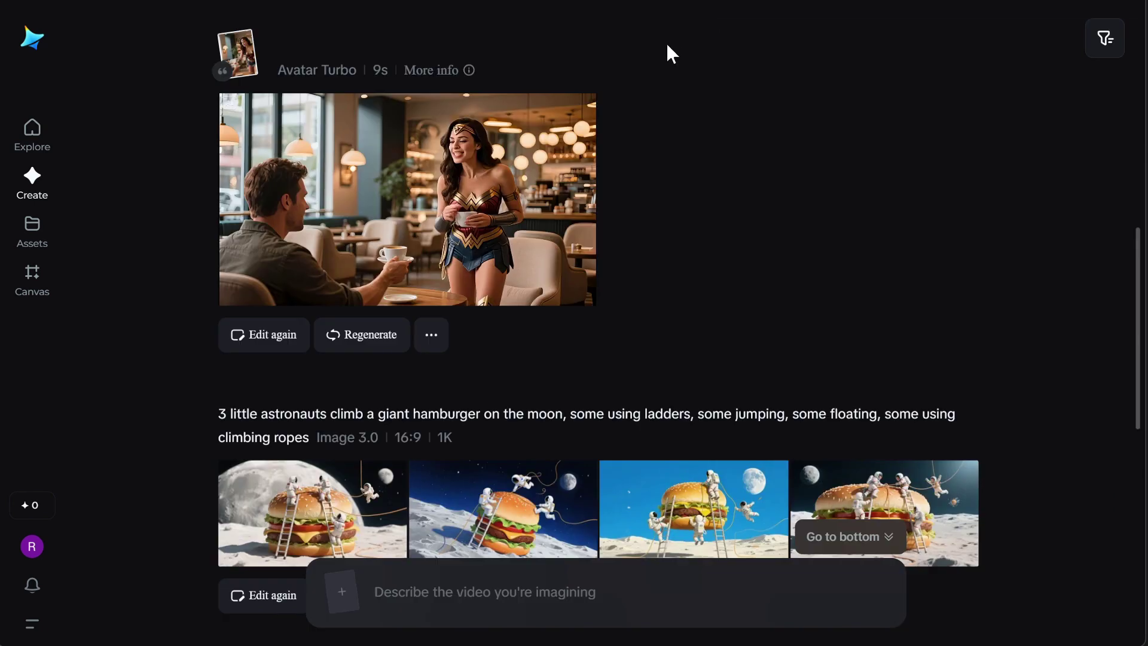
Step: Play the Avatar Pro video of the couple in the chandelier restaurant, and close it when done
scroll(688, 221, down, 4)
scroll(778, 377, down, 4)
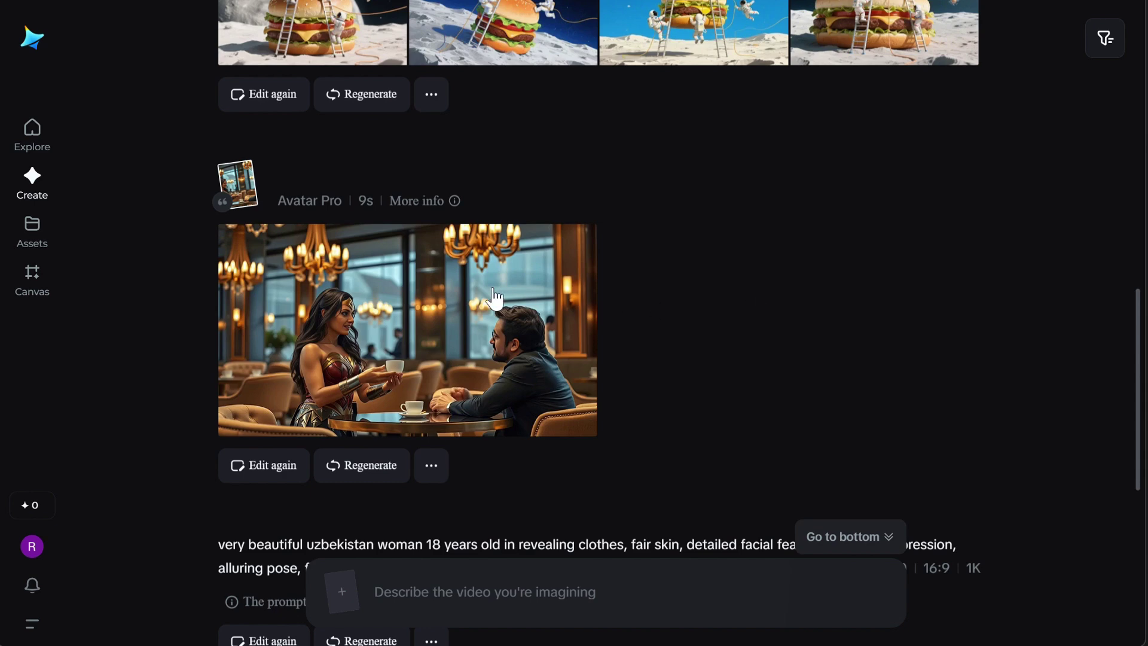
click(422, 322)
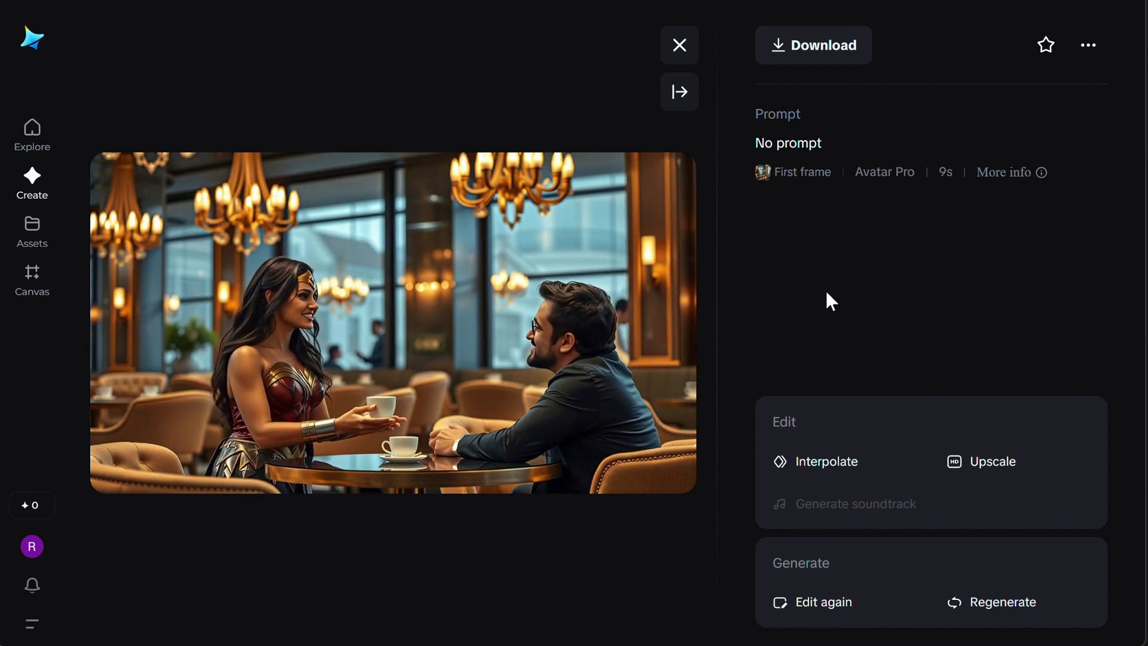
click(681, 48)
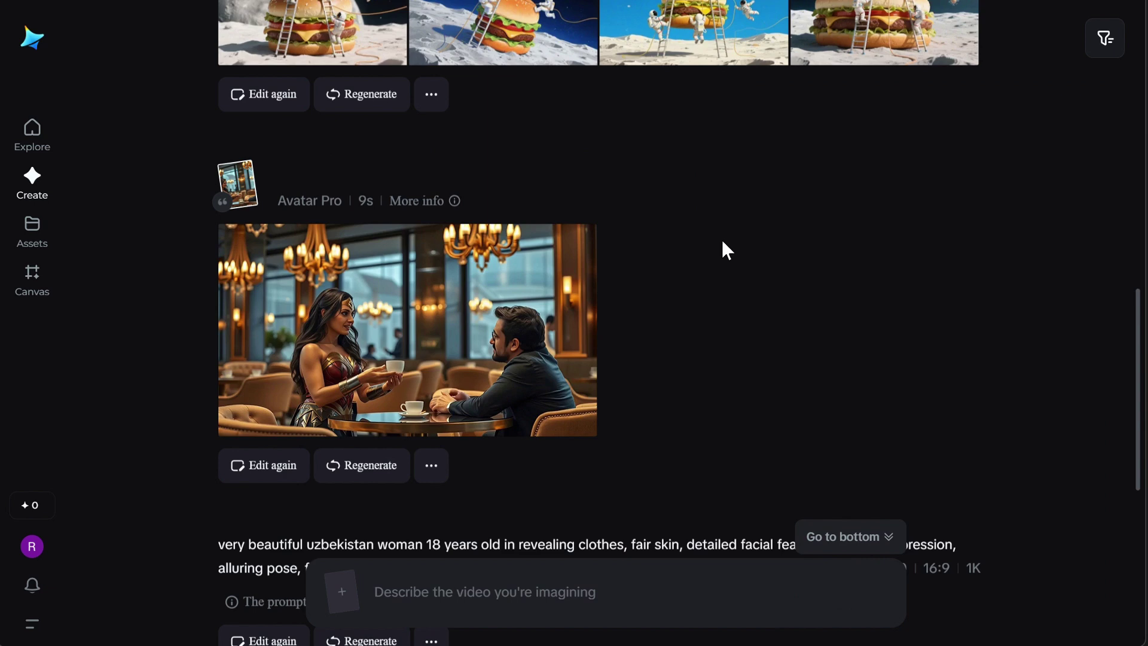
Step: View the 12-second and 11-second Avatar Pro videos of the woman holding a cup, one after the other
scroll(723, 249, down, 5)
click(410, 277)
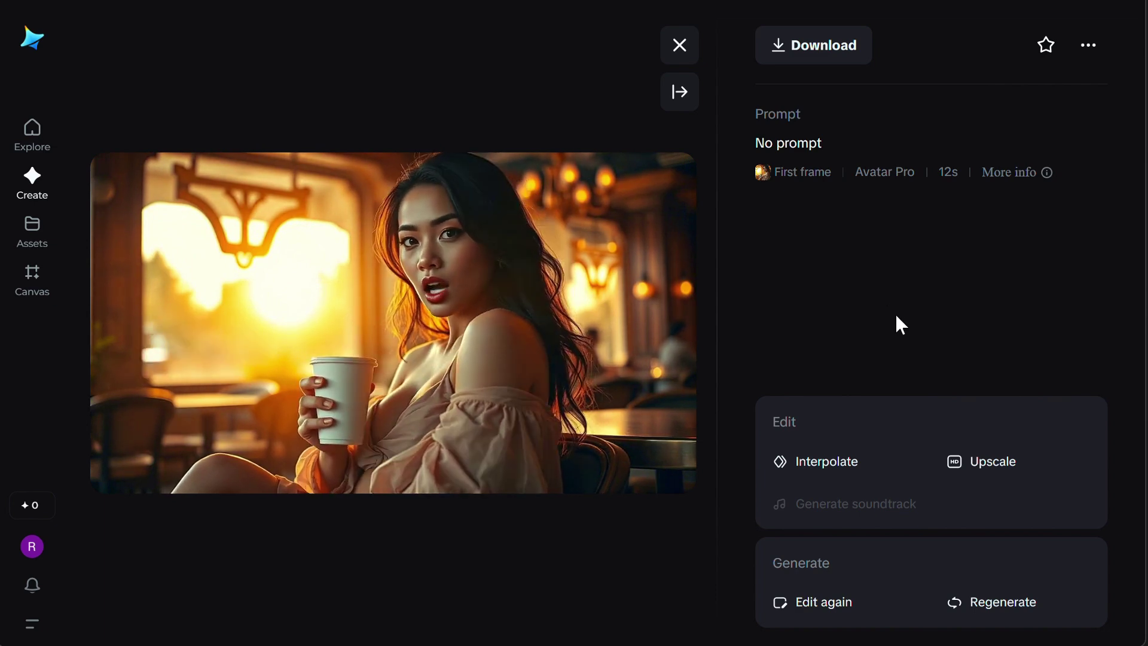
click(682, 50)
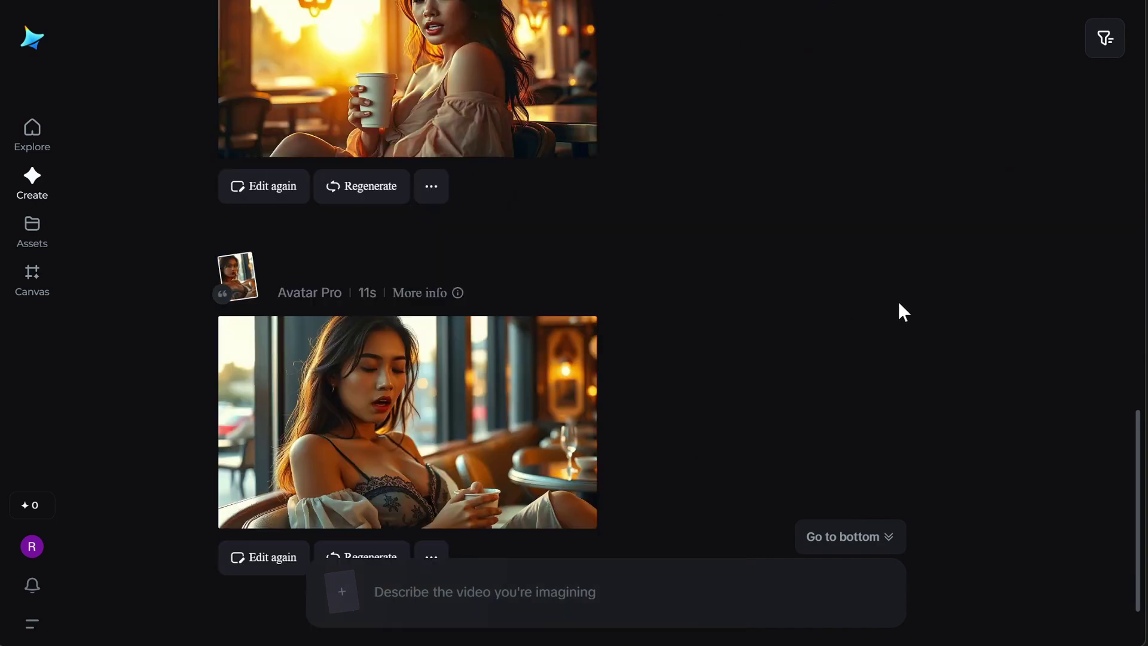
scroll(900, 311, down, 8)
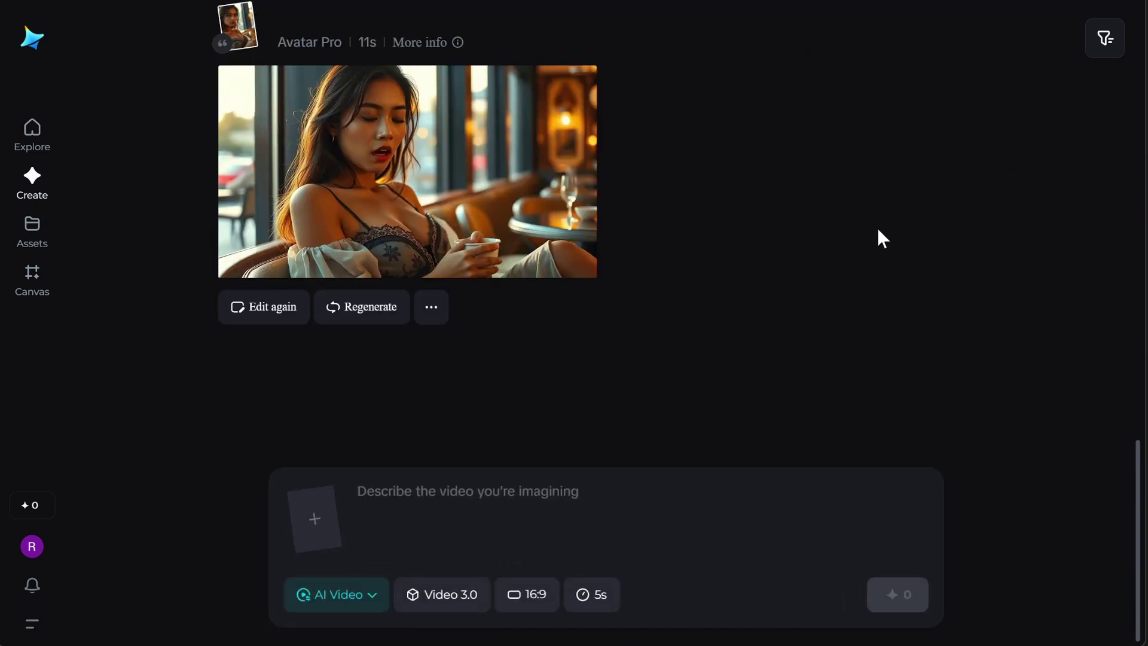
click(558, 162)
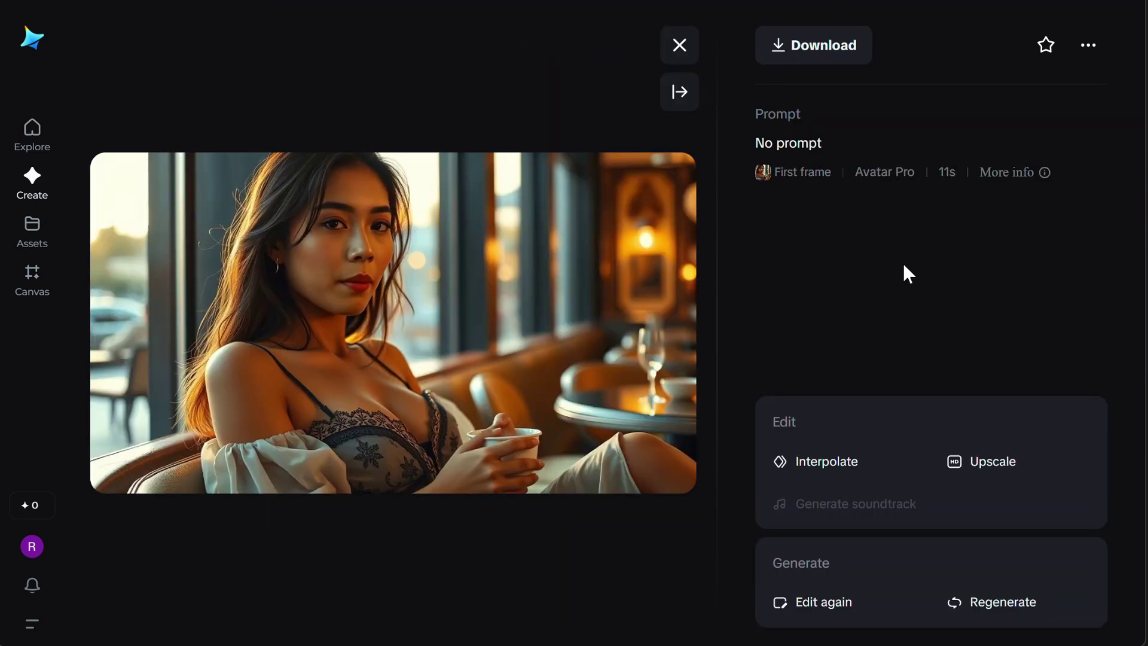